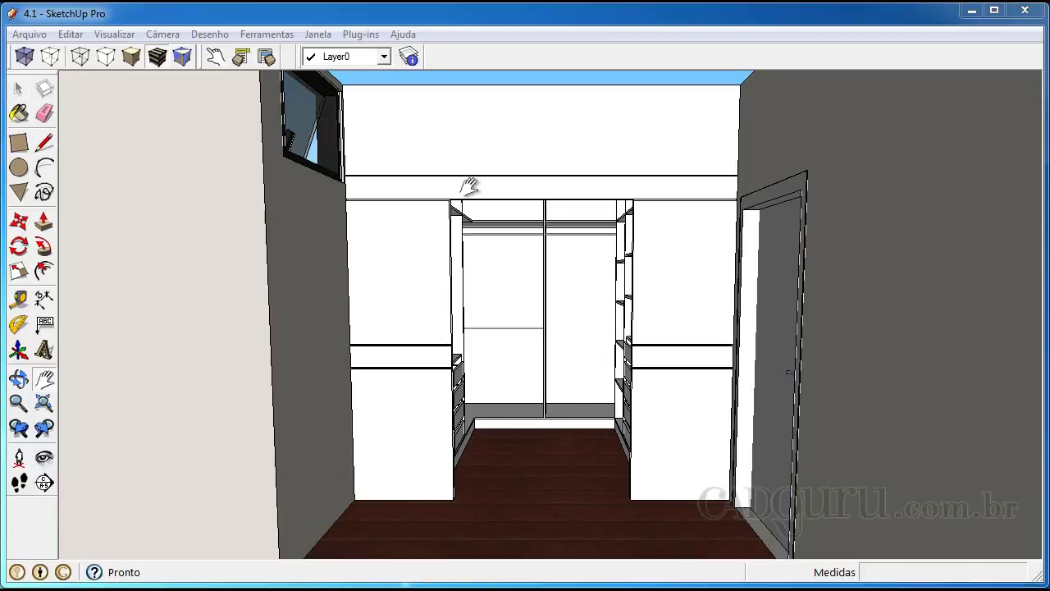
# Place a vertical guide at the midpoint of the panel above the closet doorway, seen from inside the closet
pyautogui.scroll(5, 470, 187)
pyautogui.moveTo(475, 184); pyautogui.dragTo(420, 105, button='middle')
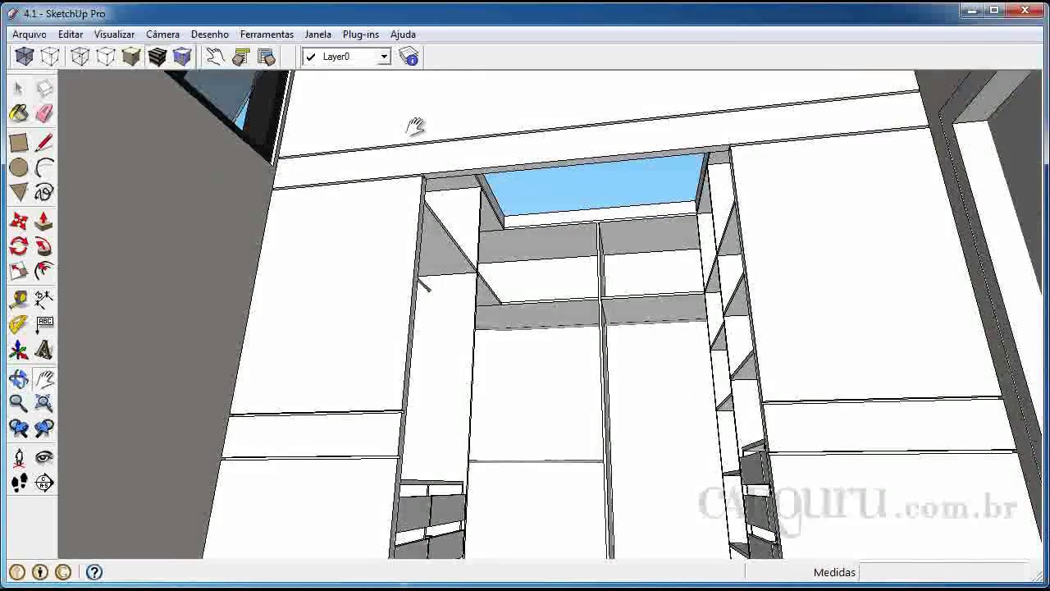
pyautogui.scroll(5, 443, 167)
pyautogui.moveTo(468, 241); pyautogui.dragTo(480, 317, button='middle')
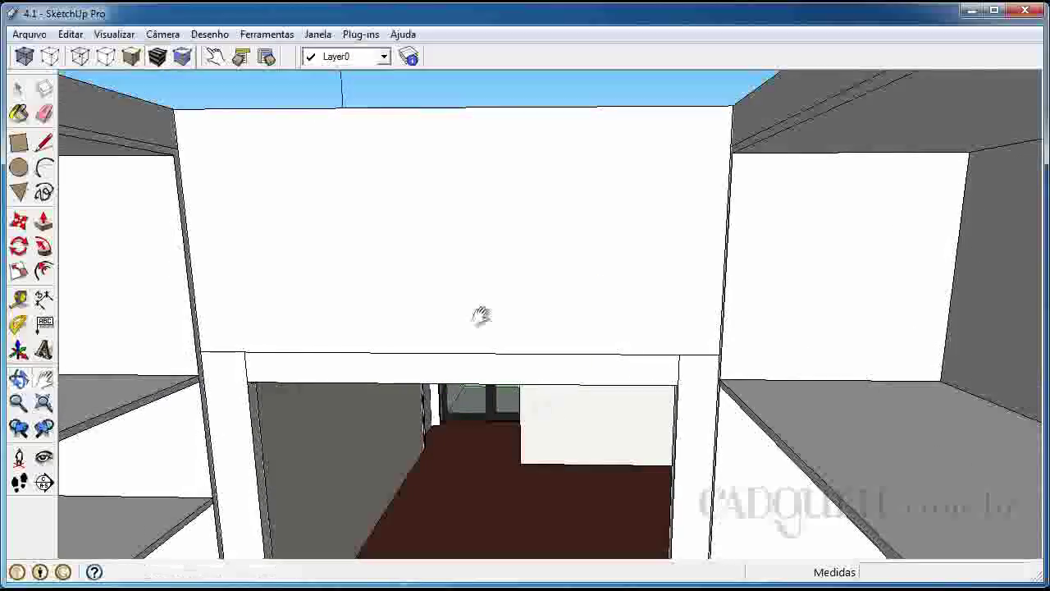
pyautogui.press('t')
pyautogui.click(176, 128)
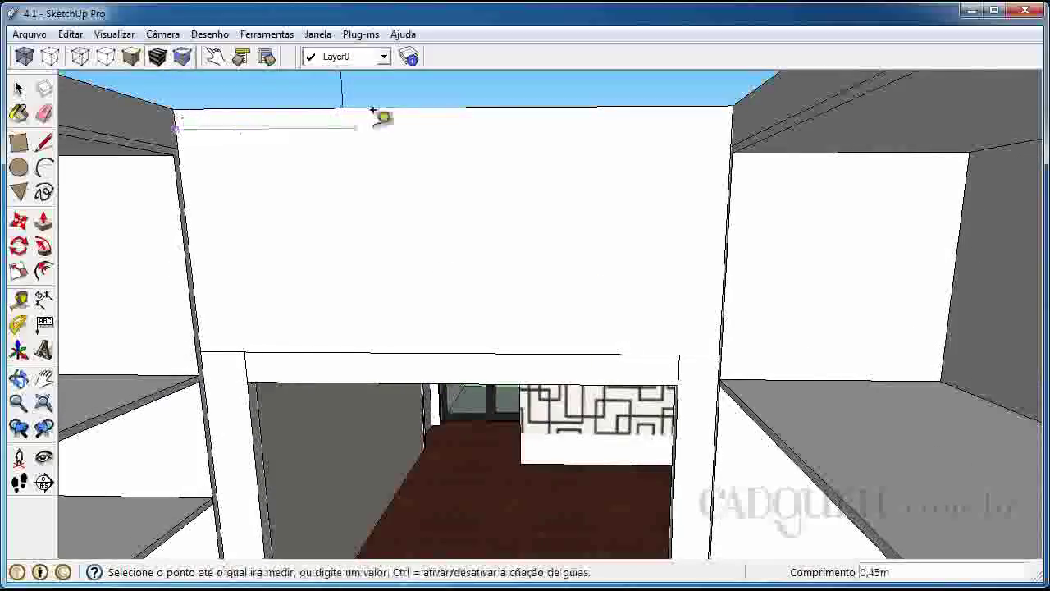
pyautogui.click(450, 92)
pyautogui.moveTo(520, 357); pyautogui.dragTo(452, 323, button='middle')
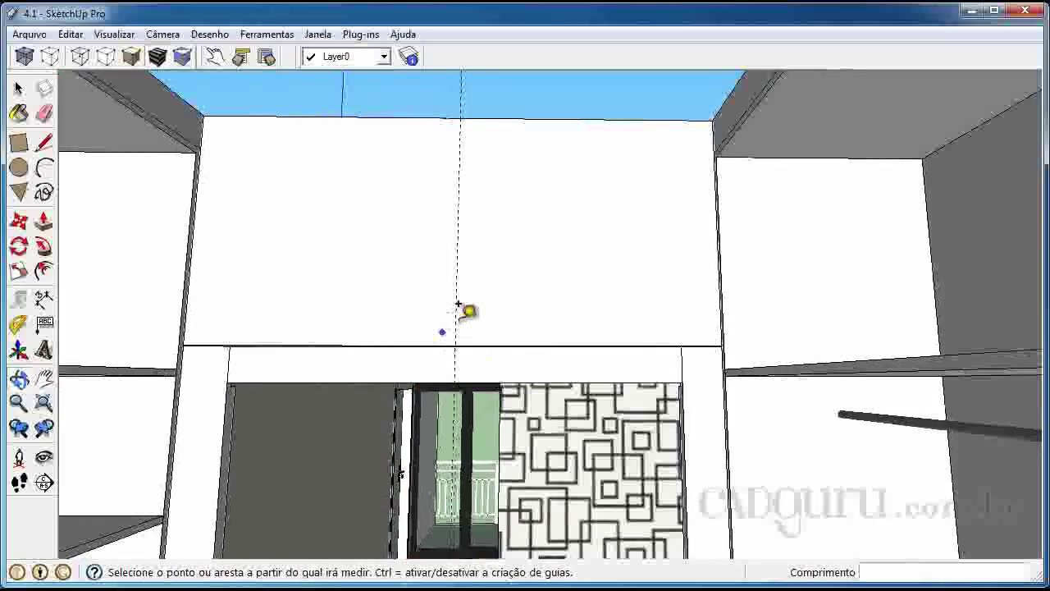
# Offset a second vertical guide 0.7 m from the centre guide toward one side of the doorway
pyautogui.click(457, 306)
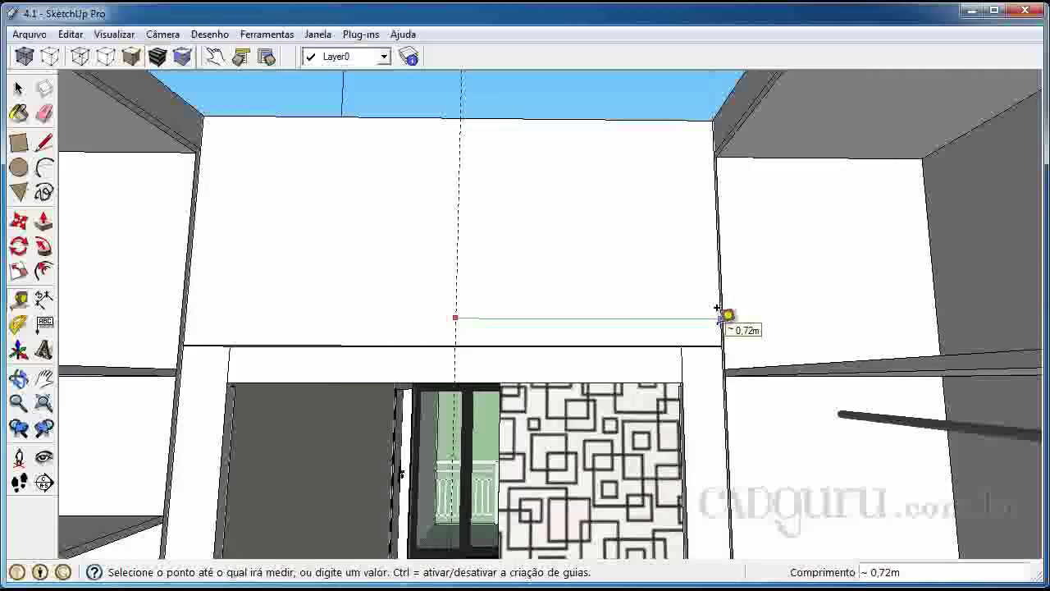
pyautogui.click(706, 325)
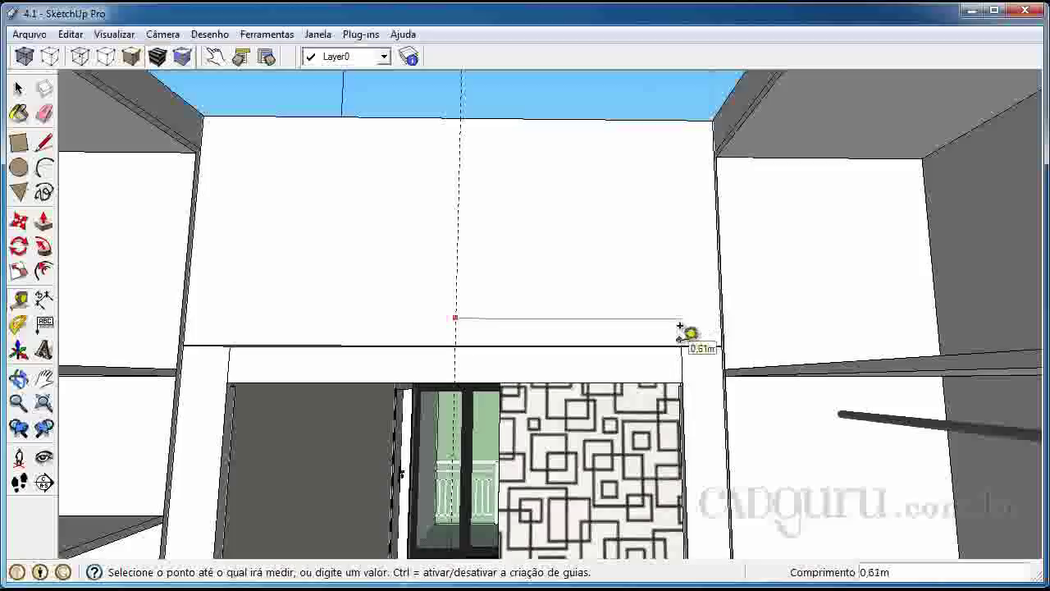
pyautogui.press('ctrl')
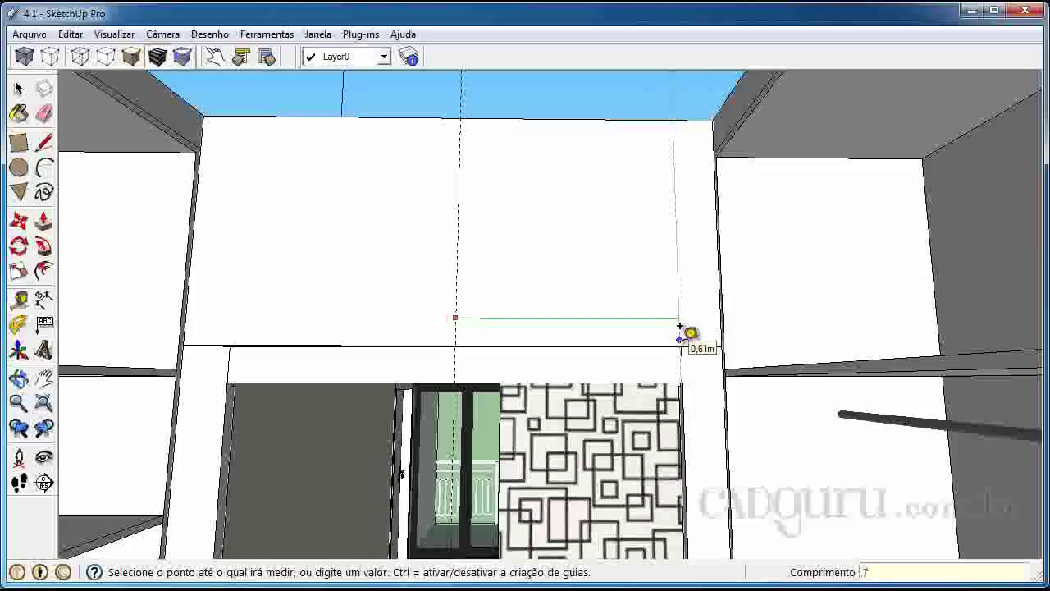
pyautogui.write('7')
pyautogui.press('Return')
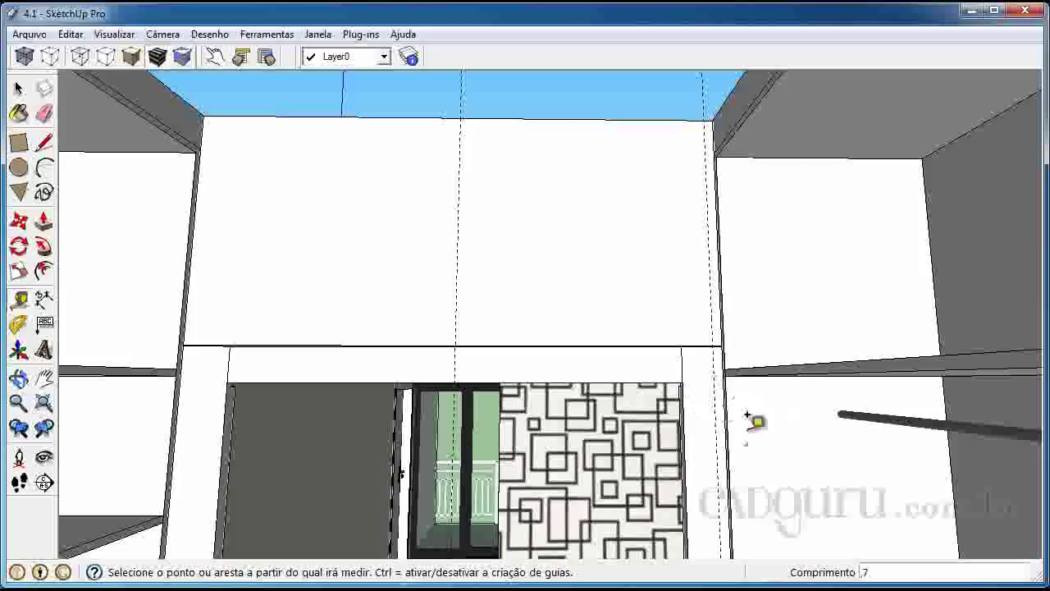
# Select all connected geometry of the panel surrounding the doorway and make it a group
pyautogui.moveTo(534, 206); pyautogui.dragTo(594, 367, button='middle')
pyautogui.press('t')
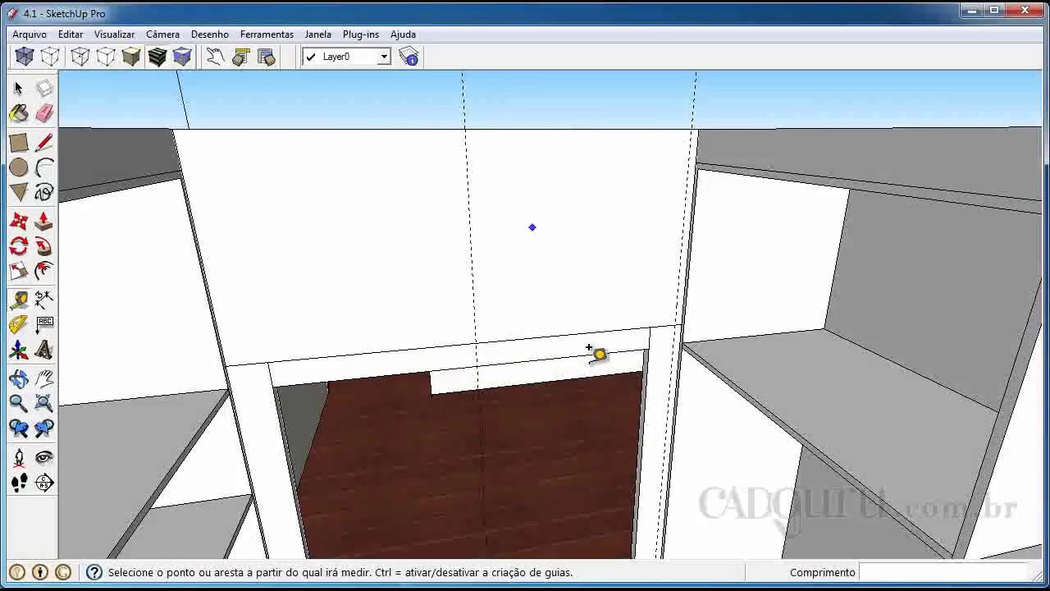
pyautogui.press('space')
pyautogui.doubleClick(562, 197)
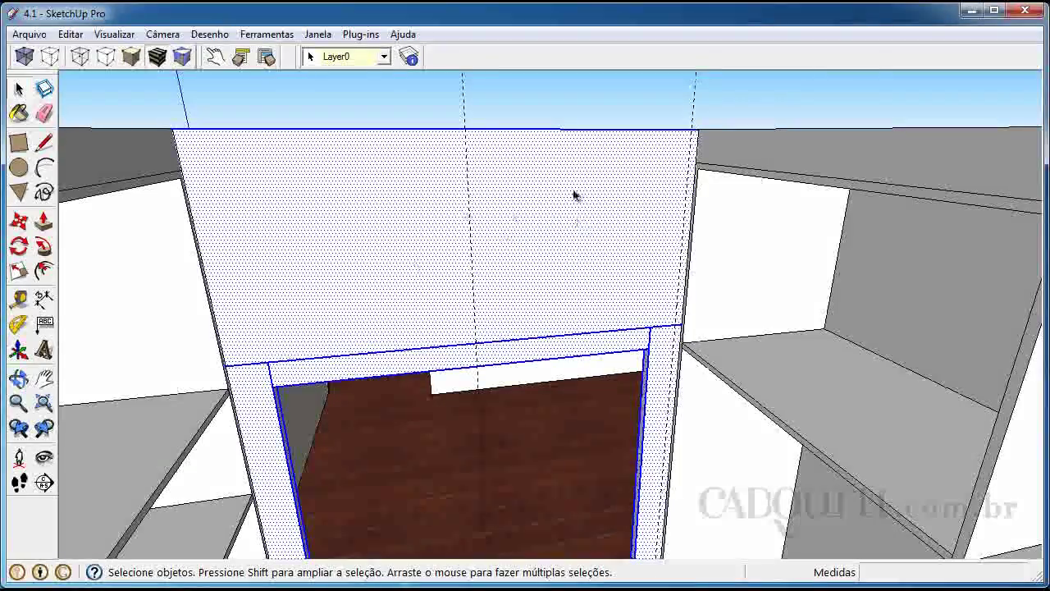
pyautogui.rightClick(573, 190)
pyautogui.click(636, 368)
# Place a guide parallel to the long edge of the narrow ledge under the upper panel, 0.03 m from that edge
pyautogui.moveTo(474, 319); pyautogui.dragTo(574, 268, button='middle')
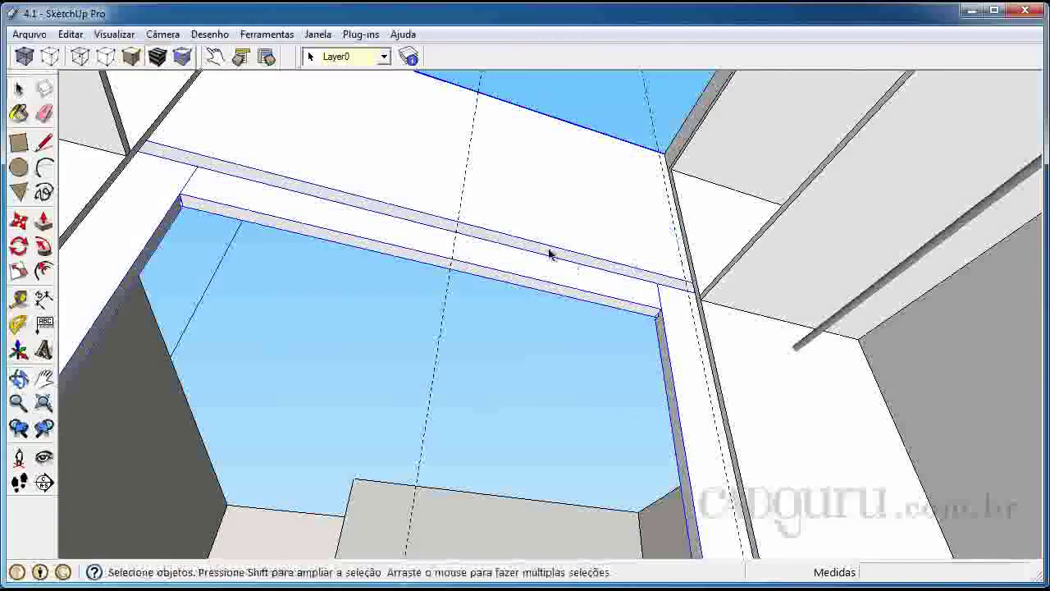
pyautogui.scroll(3, 527, 245)
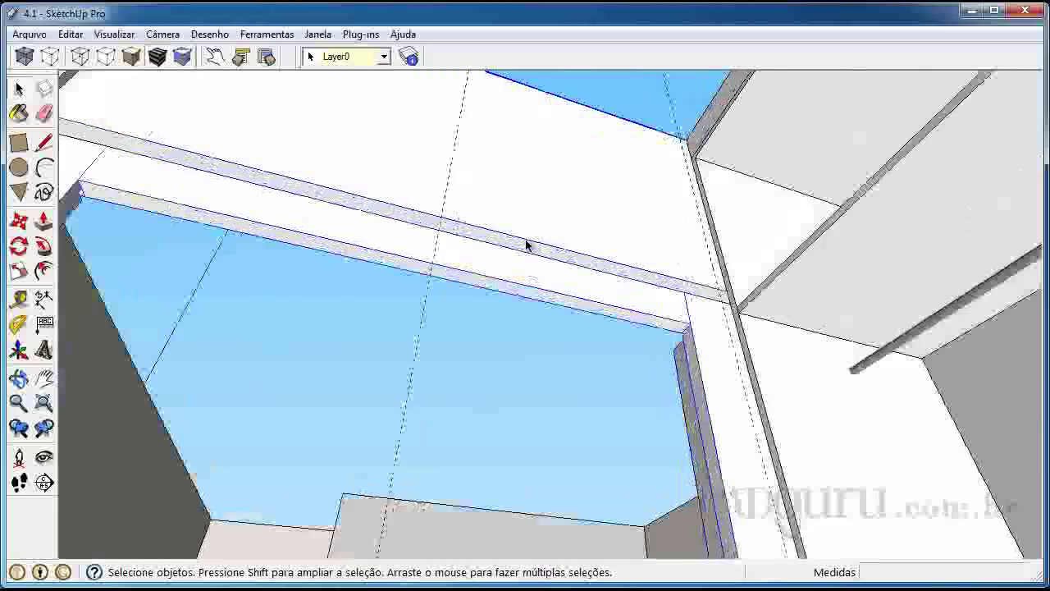
pyautogui.moveTo(528, 244); pyautogui.dragTo(615, 227, button='middle')
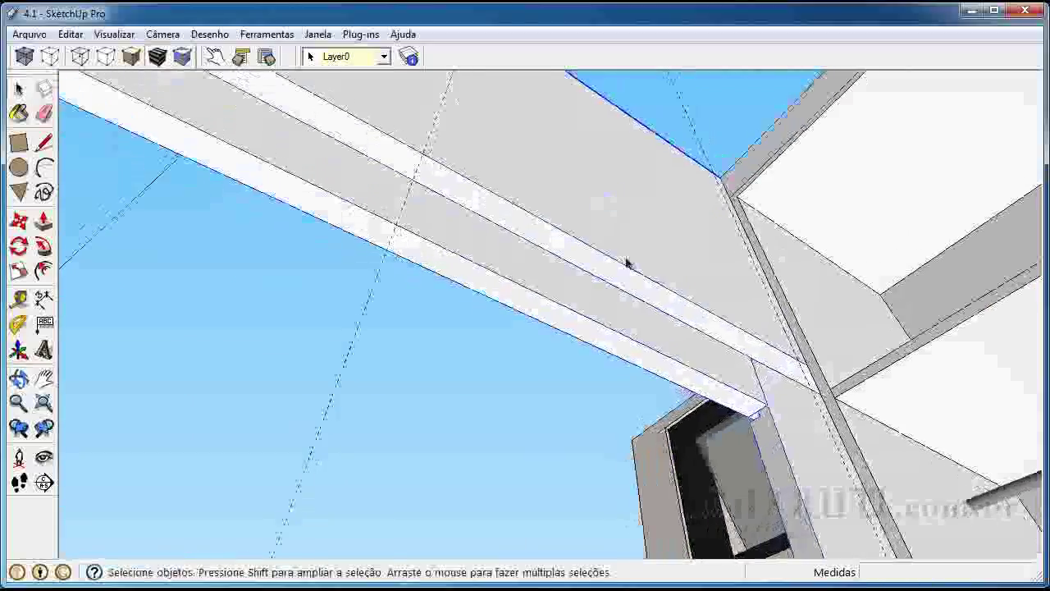
pyautogui.press('t')
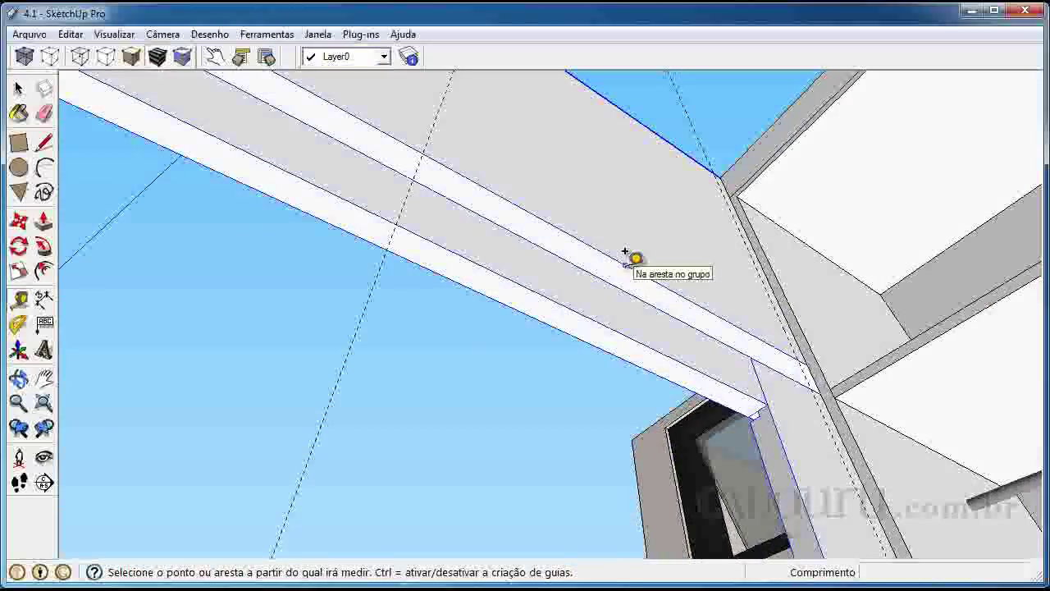
pyautogui.click(622, 252)
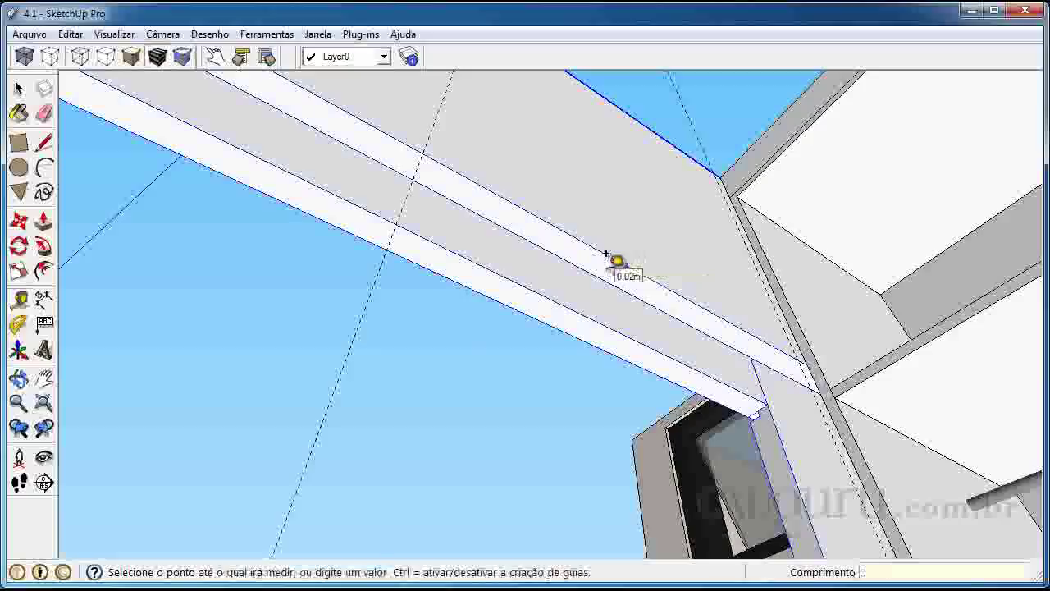
pyautogui.write(',03')
pyautogui.press('Return')
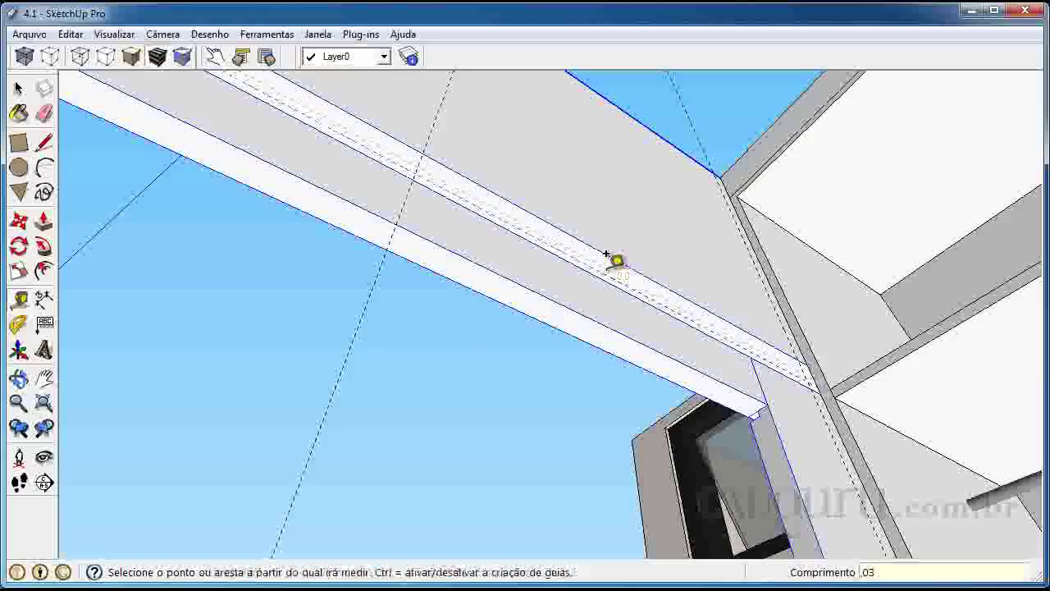
# Add a guide point 0.03 m across the ledge from where the centre guide meets its edge
pyautogui.moveTo(556, 261); pyautogui.dragTo(542, 187, button='middle')
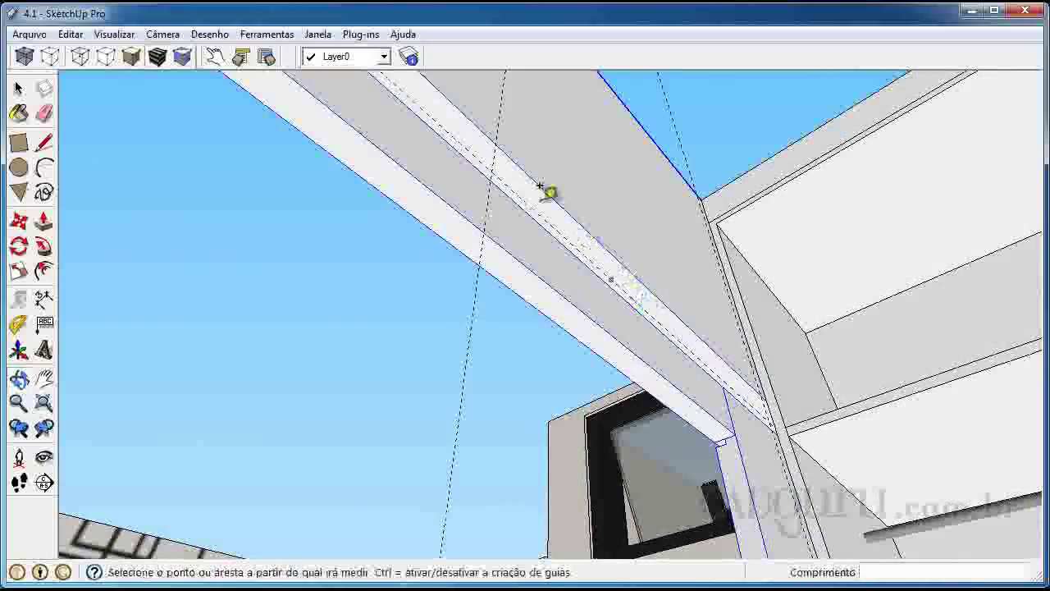
pyautogui.click(497, 136)
pyautogui.click(474, 142)
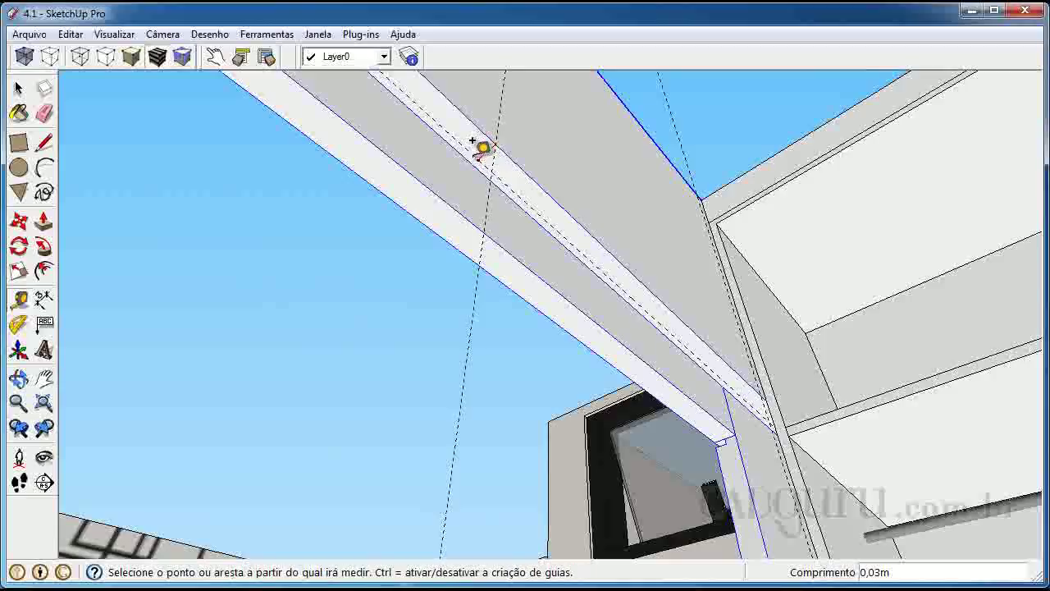
# Draw a 0.70 m by 0.03 m rectangle on the ledge's underside, from the guide point to the side guide
pyautogui.press('r')
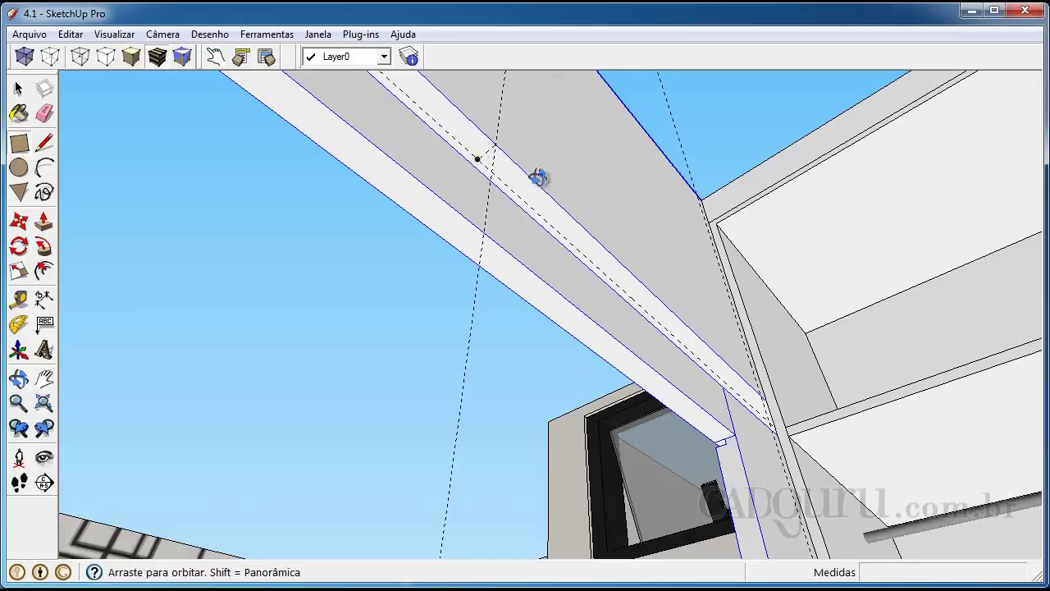
pyautogui.scroll(4, 541, 160)
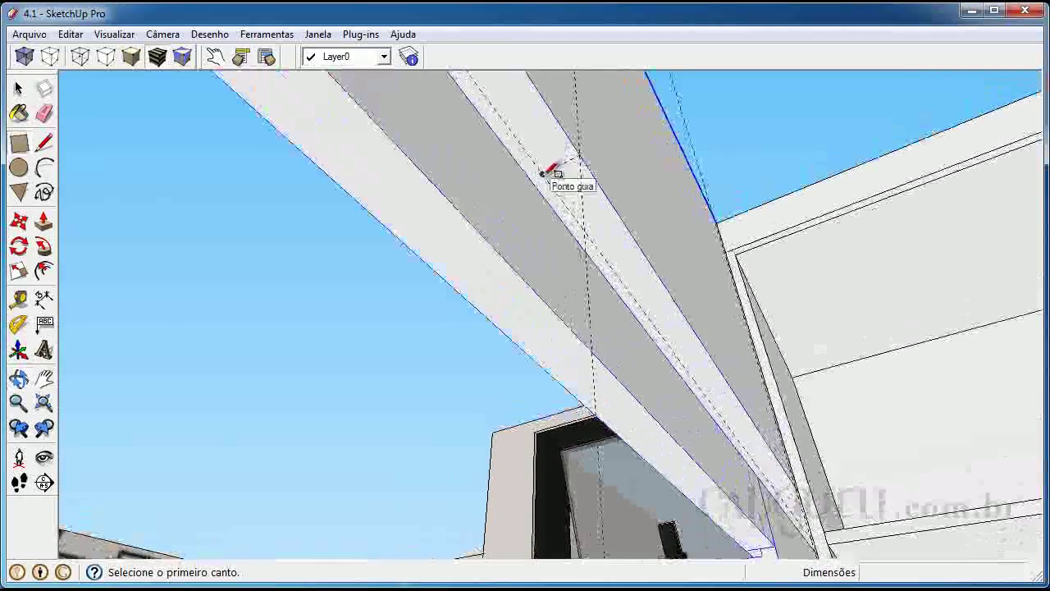
pyautogui.click(542, 173)
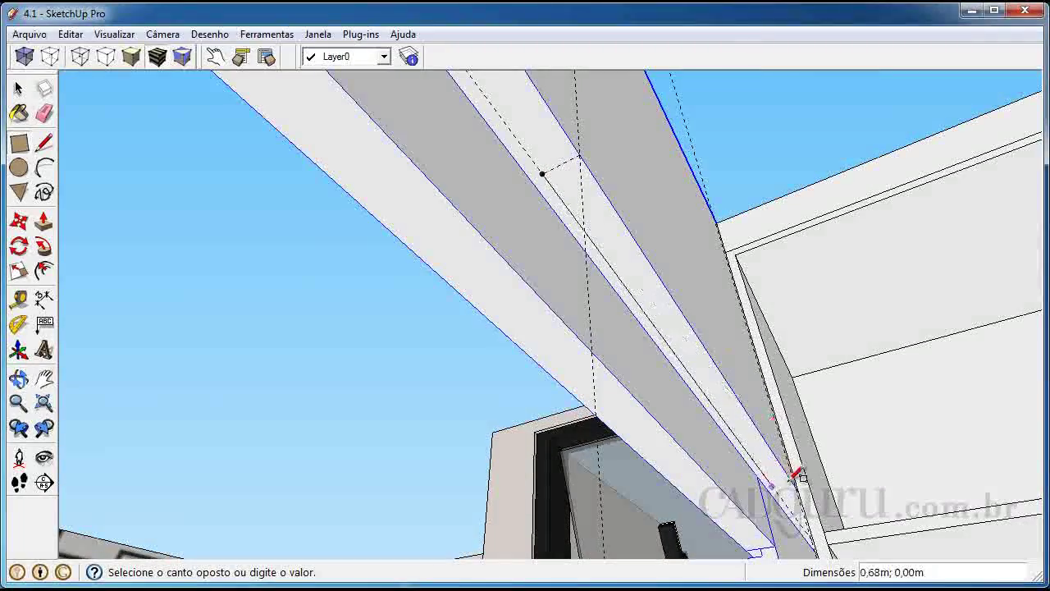
pyautogui.moveTo(769, 476); pyautogui.dragTo(872, 452, button='middle')
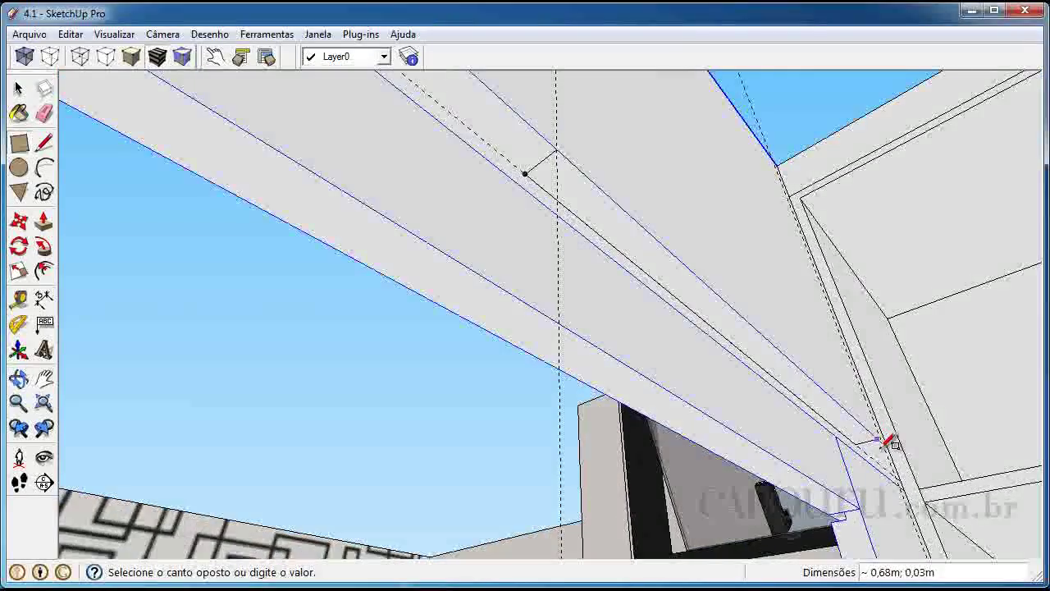
pyautogui.click(884, 444)
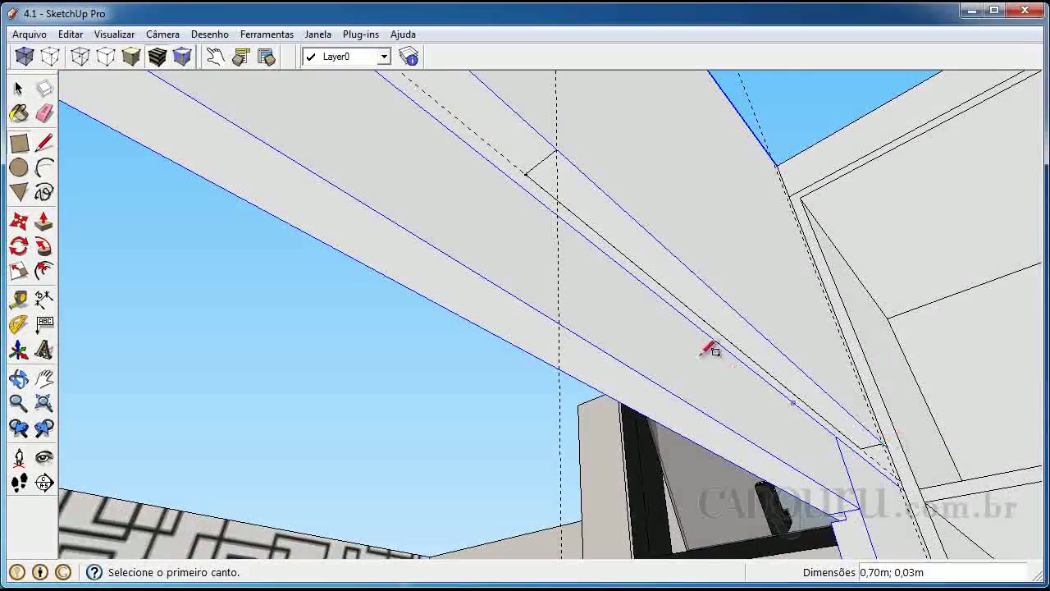
# Extrude the narrow rectangle 2.1 m down toward the floor to form a door leaf
pyautogui.press('space')
pyautogui.click(649, 257)
pyautogui.press('p')
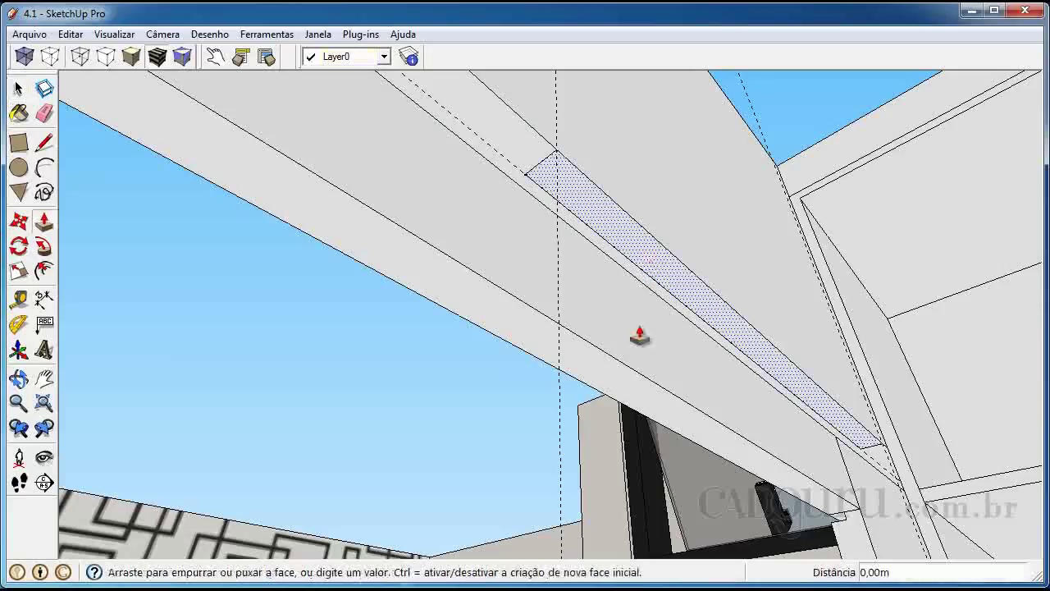
pyautogui.click(649, 287)
pyautogui.moveTo(651, 335); pyautogui.dragTo(750, 361, button='middle')
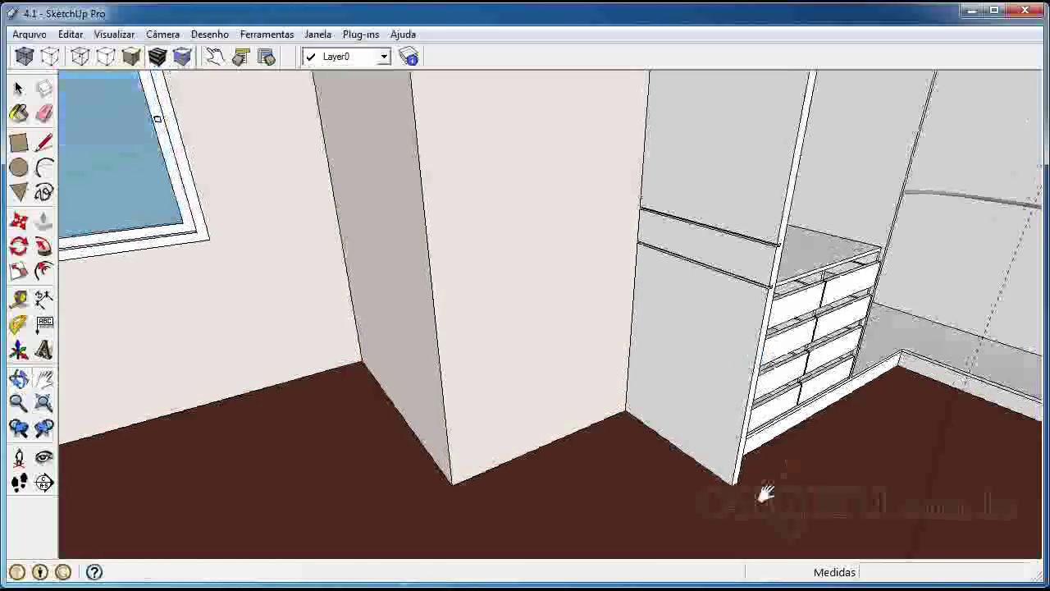
pyautogui.press('p')
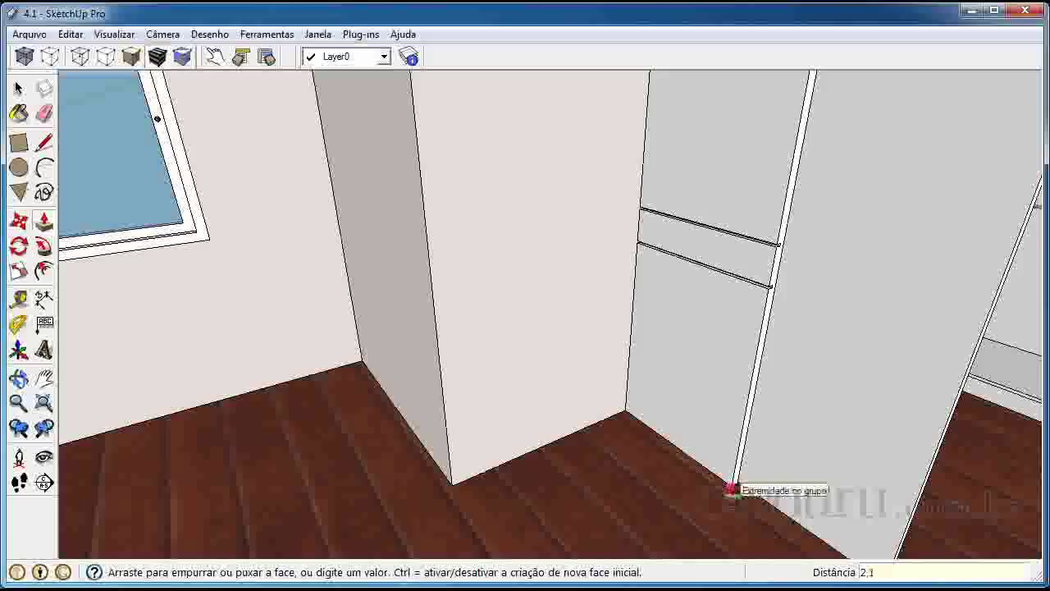
# Select all of the new door leaf's geometry and make it a separate group
pyautogui.press('o')
pyautogui.moveTo(1022, 363); pyautogui.dragTo(840, 485)
pyautogui.press('space')
pyautogui.scroll(2, 755, 352)
pyautogui.moveTo(755, 352); pyautogui.dragTo(459, 298, button='middle')
pyautogui.scroll(2, 410, 463)
pyautogui.click(463, 296)
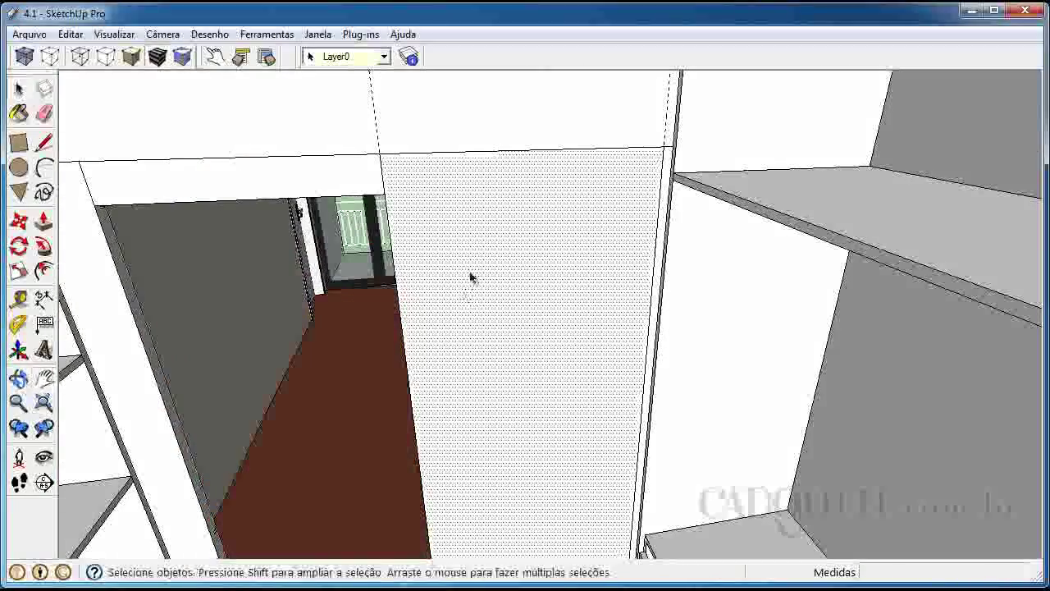
pyautogui.rightClick(530, 351)
pyautogui.click(618, 491)
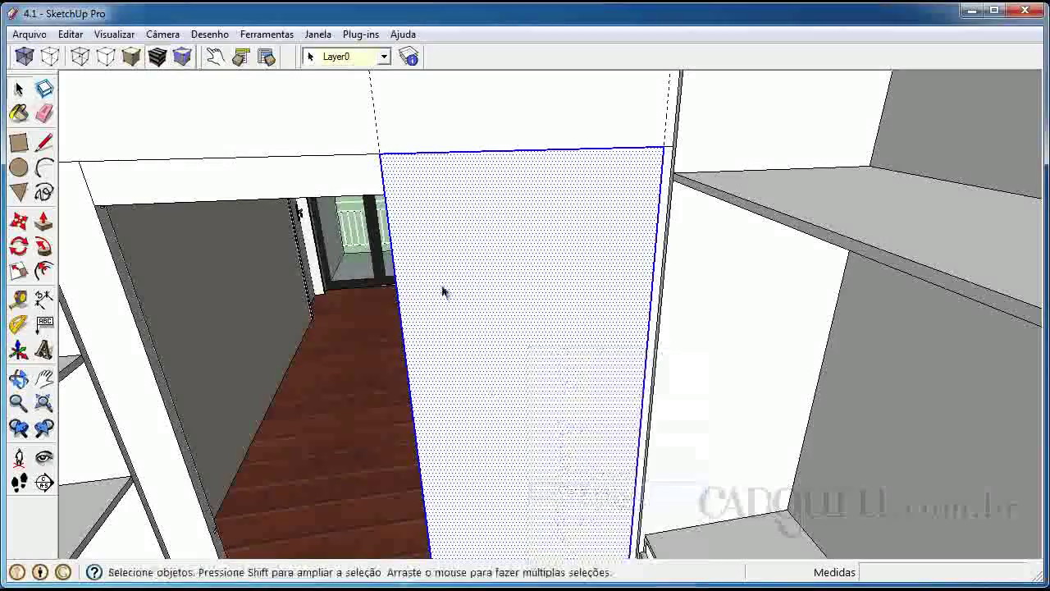
# Copy the door leaf about 0.85 m across the closet opening to the opposite side
pyautogui.moveTo(472, 353); pyautogui.dragTo(667, 345, button='middle')
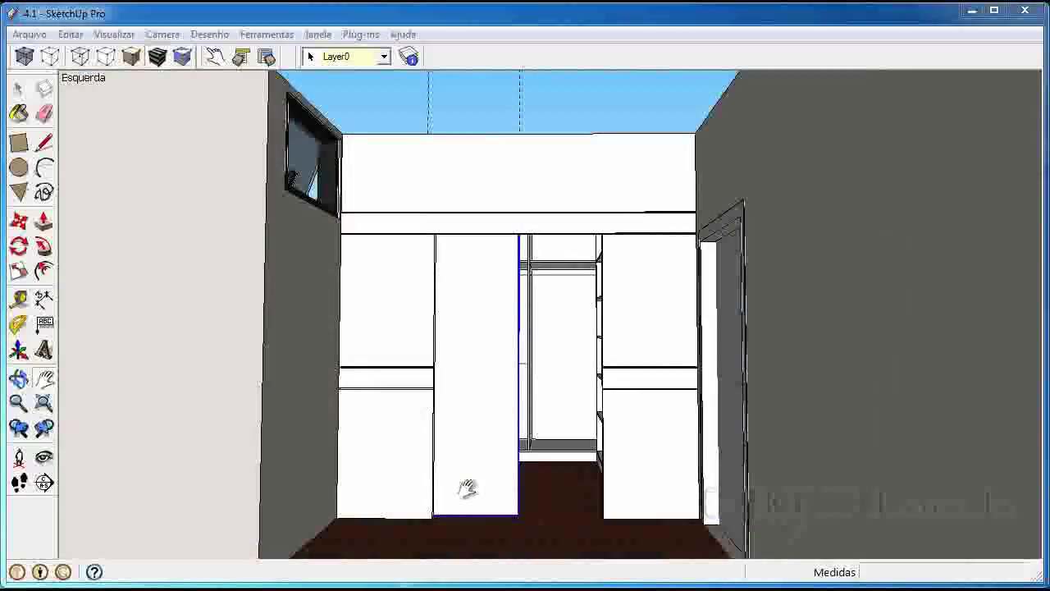
pyautogui.scroll(5, 455, 414)
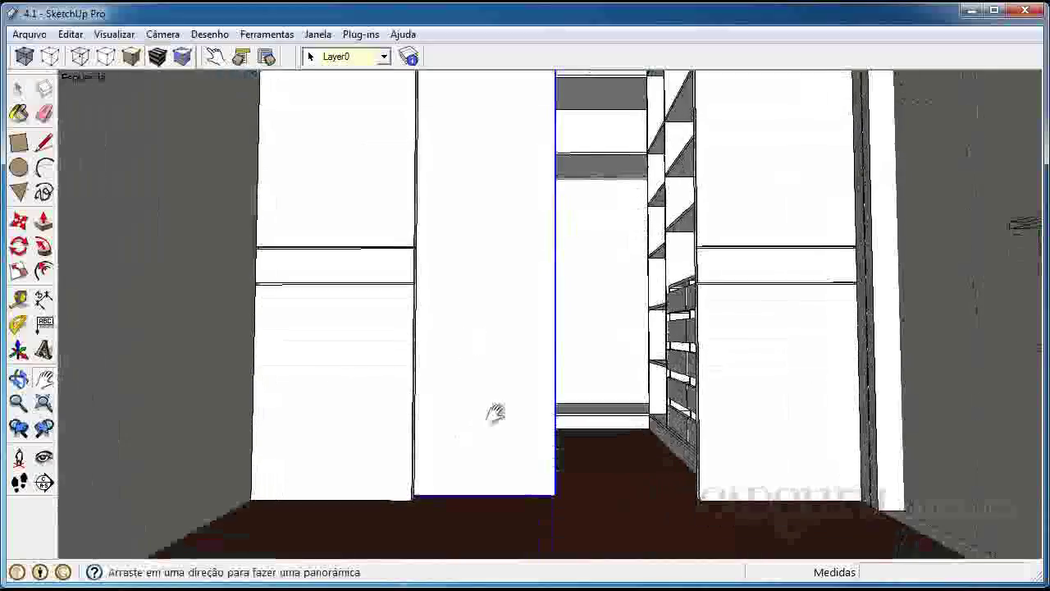
pyautogui.press('space')
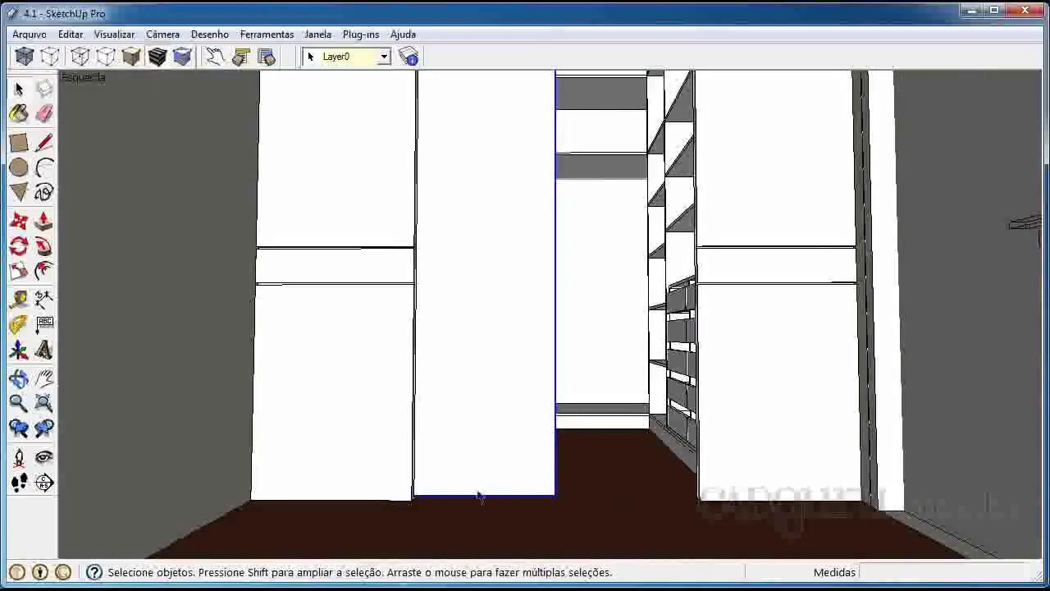
pyautogui.press('m')
pyautogui.press('ctrl')
pyautogui.click(599, 496)
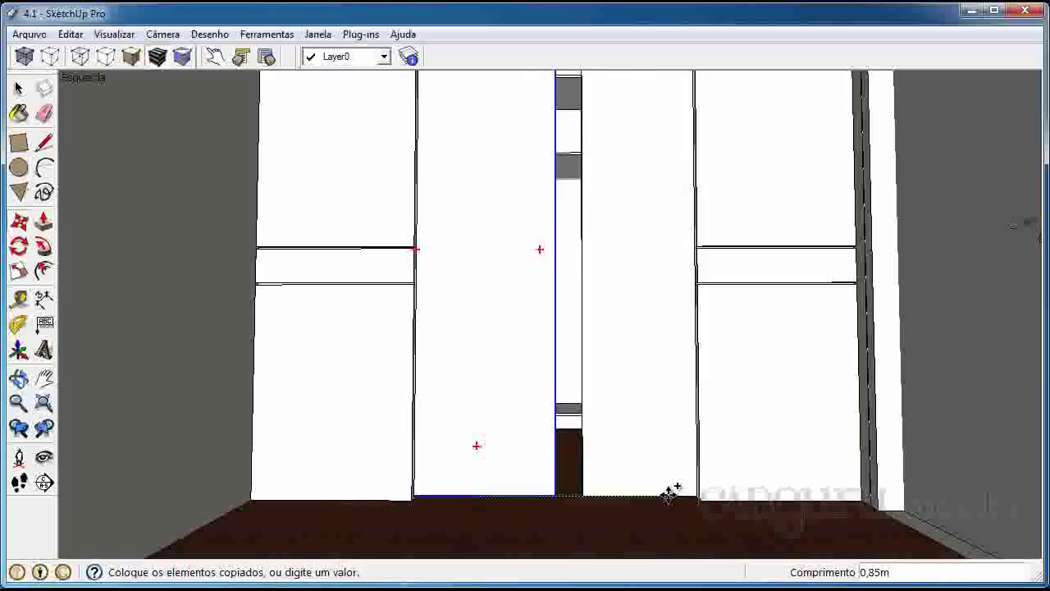
pyautogui.click(593, 490)
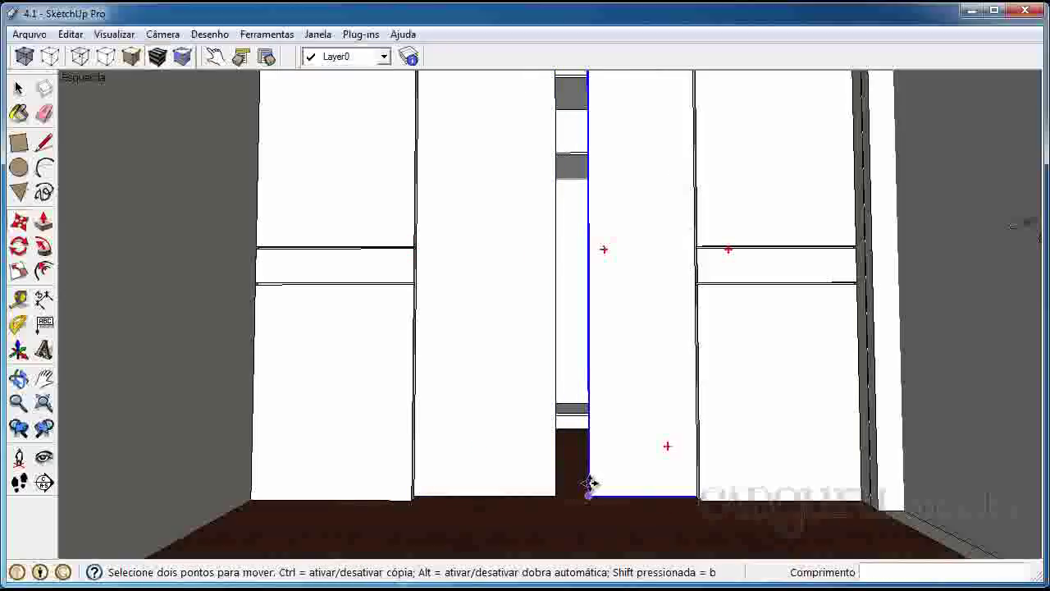
# Move the copied door leaf about 0.12 m along the green axis toward the first leaf
pyautogui.scroll(2, 593, 489)
pyautogui.scroll(4, 592, 484)
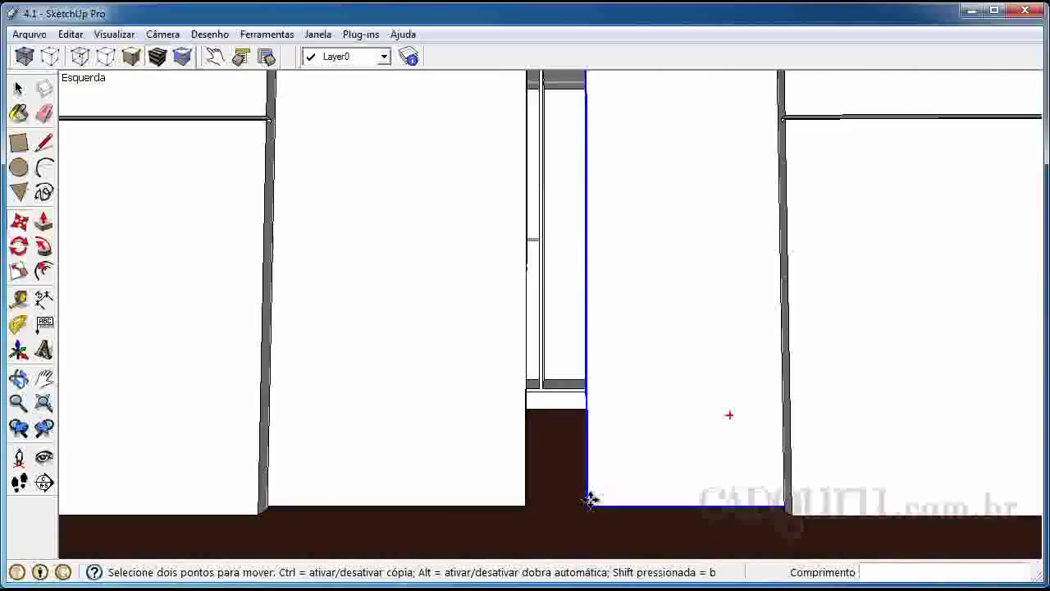
pyautogui.click(562, 504)
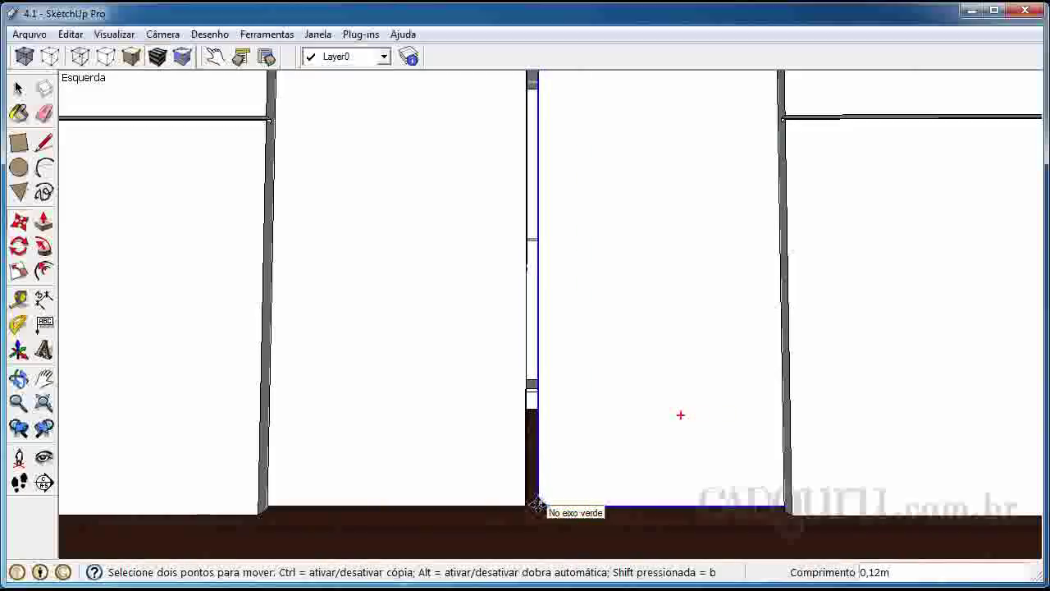
# Place the copied door leaf after the 0.12 m move along the green axis, leaving a narrow gap to the first leaf
pyautogui.click(536, 504)
pyautogui.press('space')
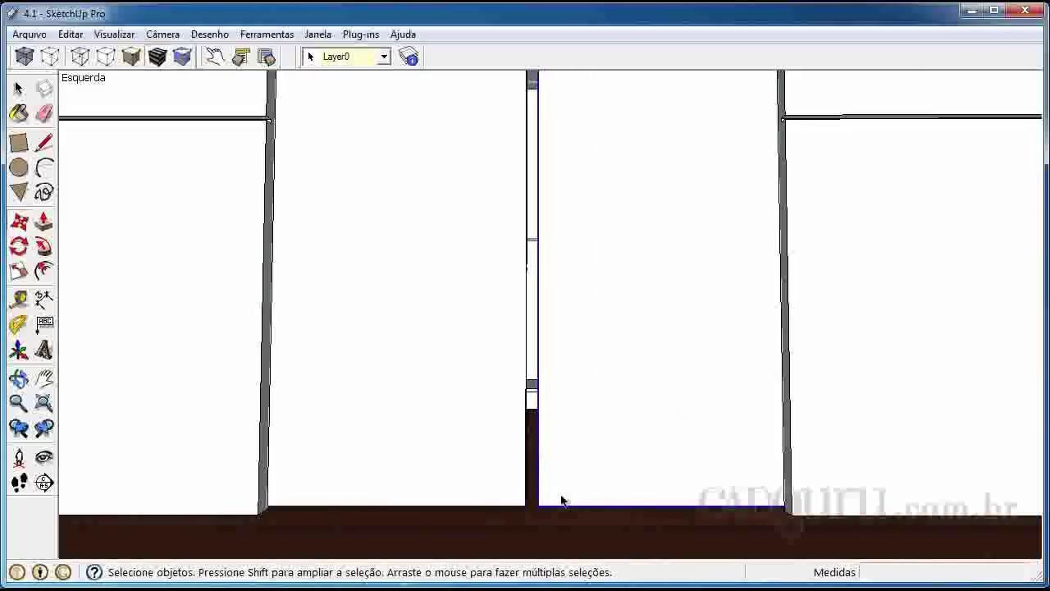
pyautogui.moveTo(657, 284); pyautogui.dragTo(622, 439, button='middle')
pyautogui.scroll(-5, 622, 439)
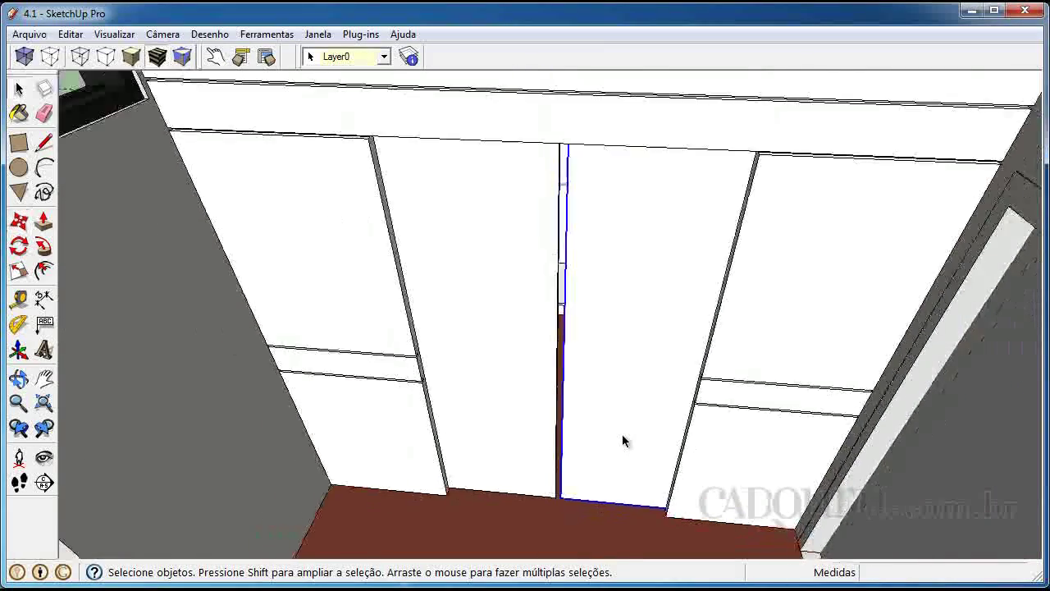
pyautogui.moveTo(628, 403); pyautogui.dragTo(569, 345, button='middle')
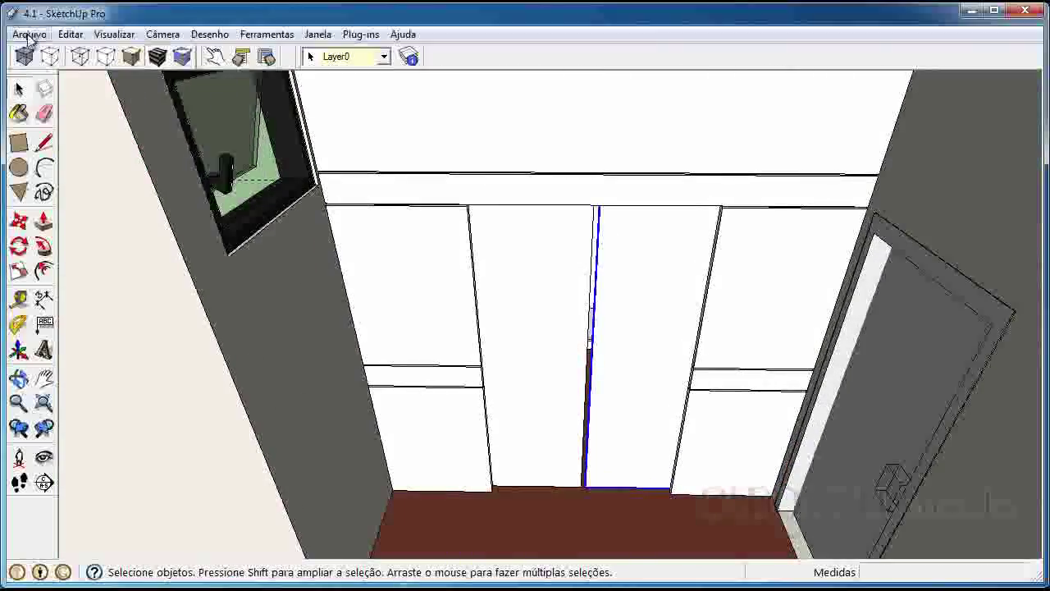
# Open the 3D Warehouse from the model and search it for "puxador"
pyautogui.hotkey('alt', 'a')
pyautogui.moveTo(189, 270)
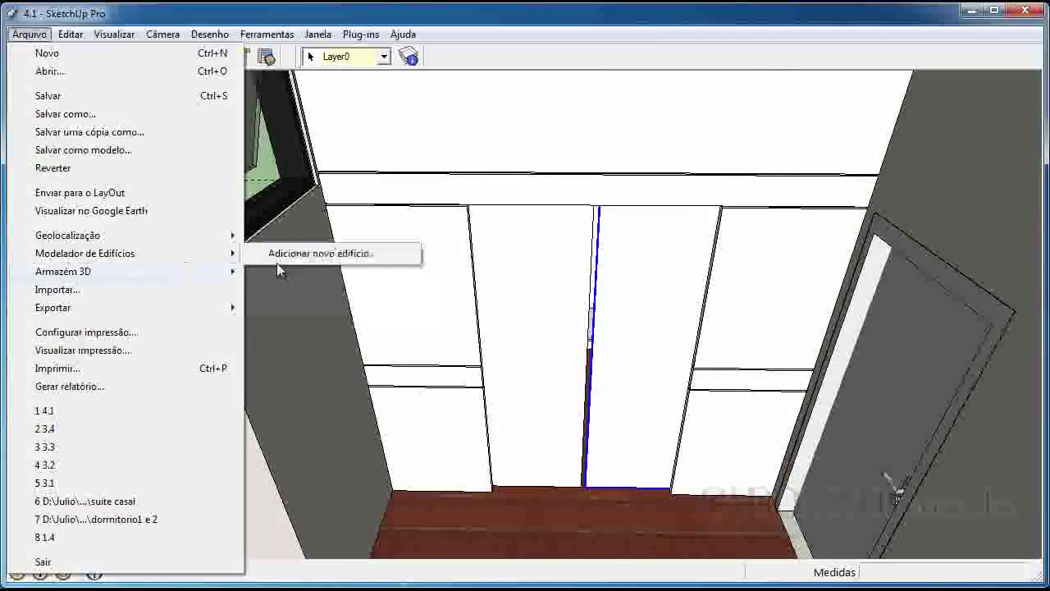
pyautogui.click(279, 273)
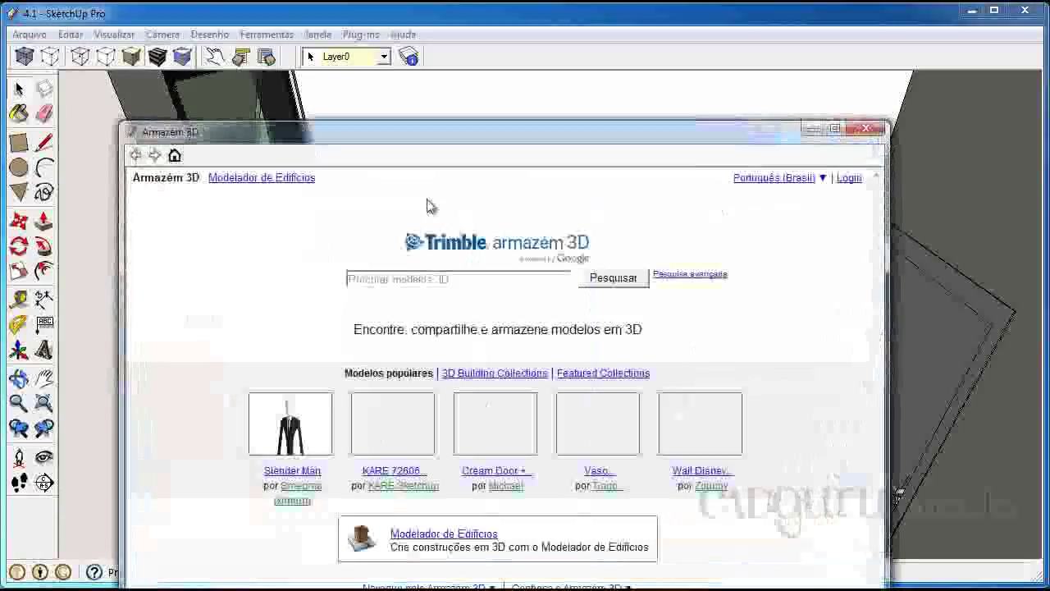
pyautogui.moveTo(479, 132); pyautogui.dragTo(478, 94)
pyautogui.click(434, 240)
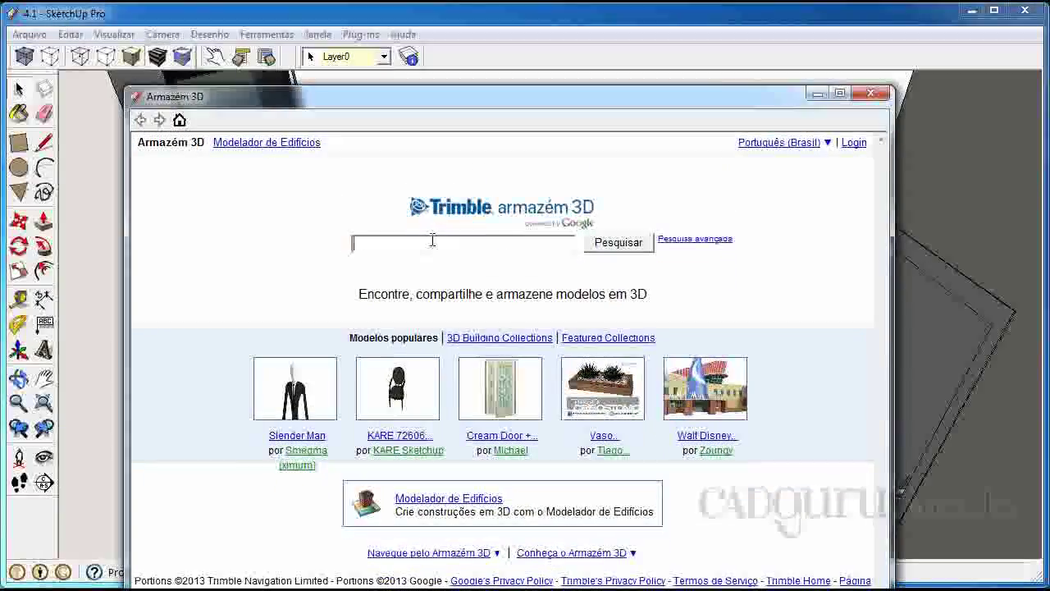
pyautogui.write('puxador')
pyautogui.press('Return')
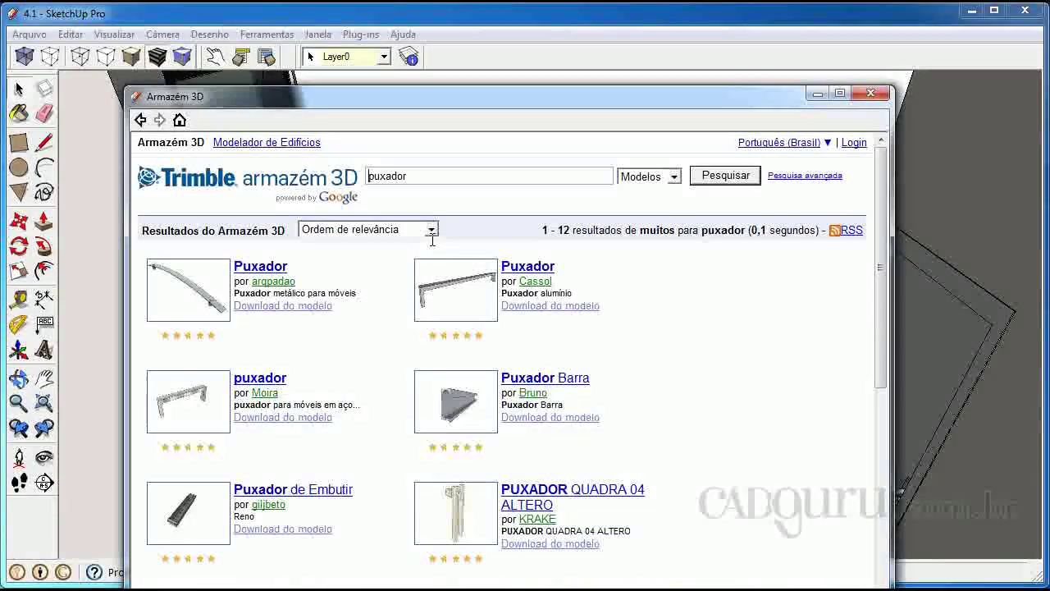
# Download the curved metal furniture handle "Puxador" into the model and place it on the floor in front of the closet
pyautogui.moveTo(609, 97); pyautogui.dragTo(618, 36)
pyautogui.moveTo(895, 271)
pyautogui.mouseDown()
pyautogui.moveTo(894, 371)
pyautogui.moveTo(894, 271)
pyautogui.mouseUp()
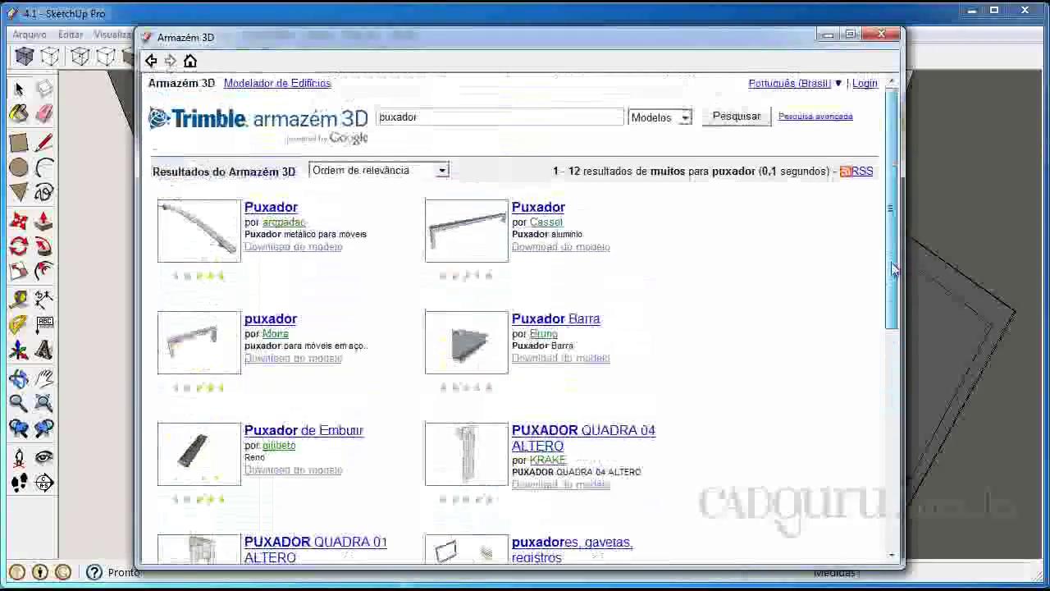
pyautogui.click(273, 208)
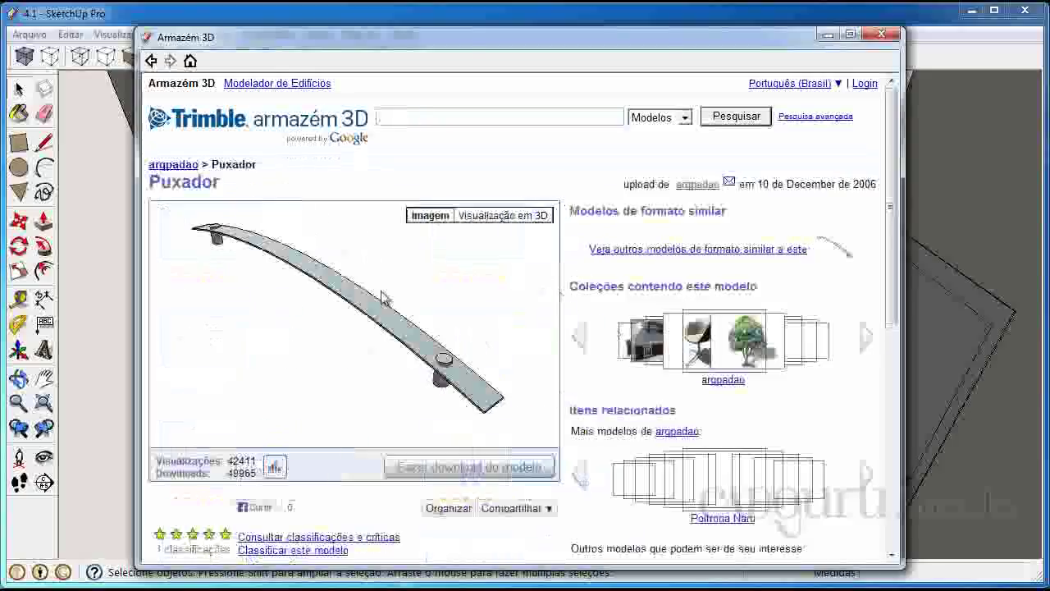
pyautogui.click(521, 474)
pyautogui.click(484, 343)
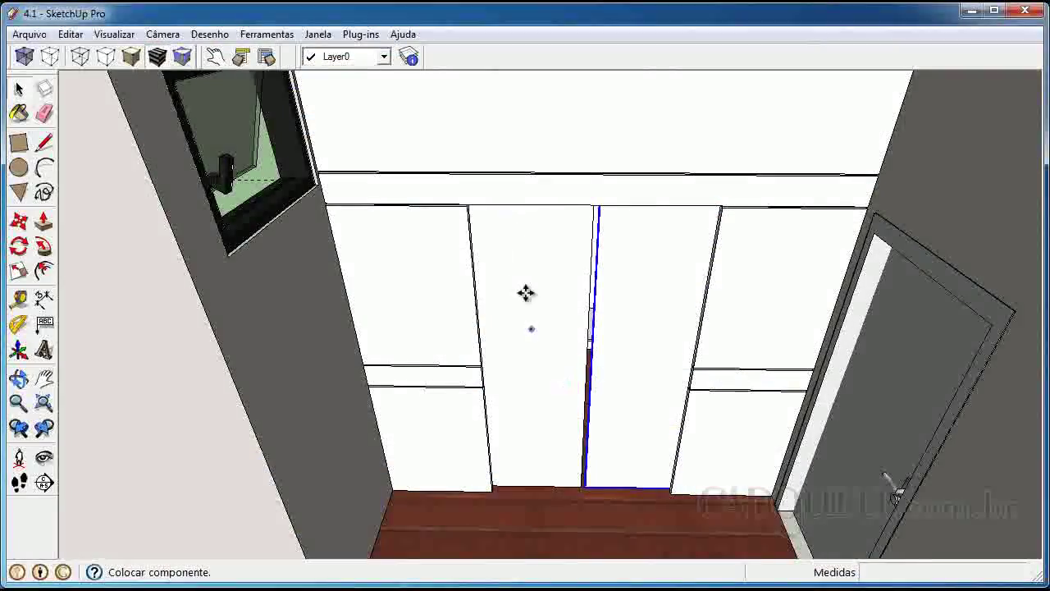
pyautogui.click(513, 533)
# Rotate the handle 90 degrees so it stands upright on the floor
pyautogui.scroll(3, 508, 496)
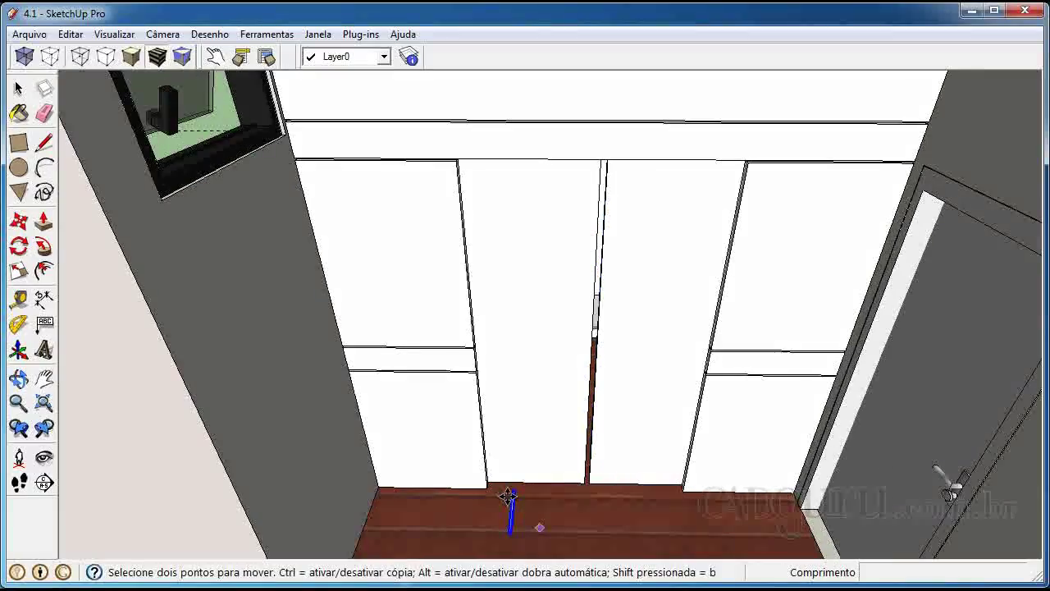
pyautogui.moveTo(510, 498); pyautogui.dragTo(412, 377, button='middle')
pyautogui.scroll(2, 431, 409)
pyautogui.scroll(2, 423, 411)
pyautogui.scroll(1, 418, 408)
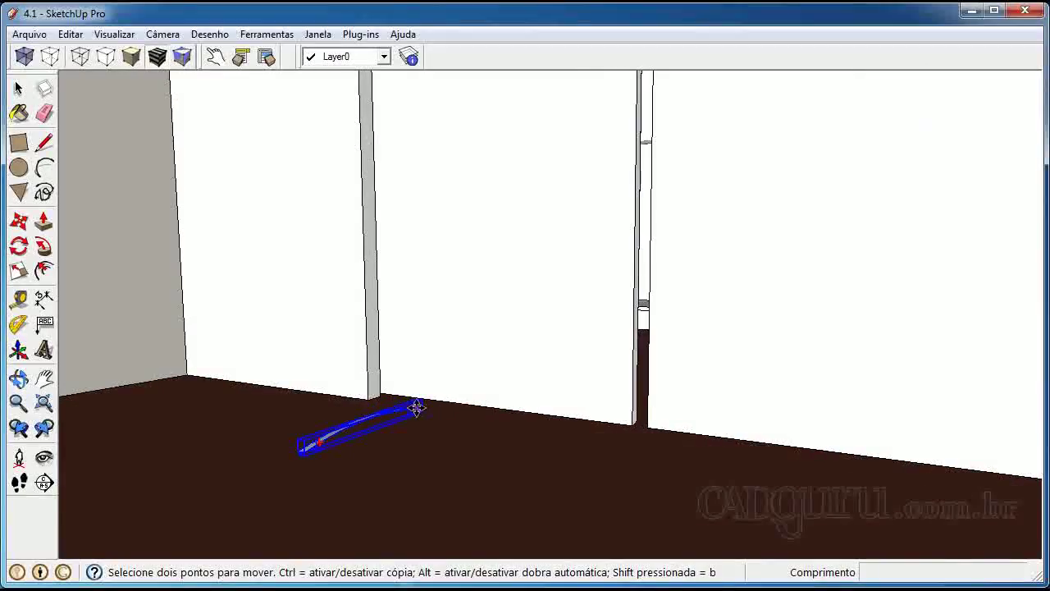
pyautogui.press('q')
pyautogui.click(402, 395)
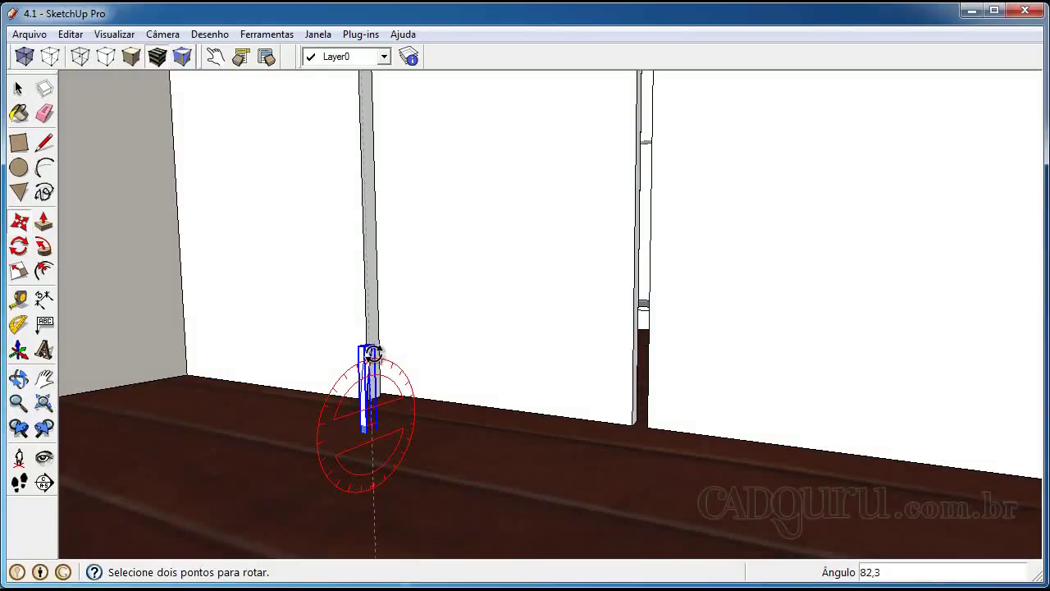
pyautogui.click(371, 353)
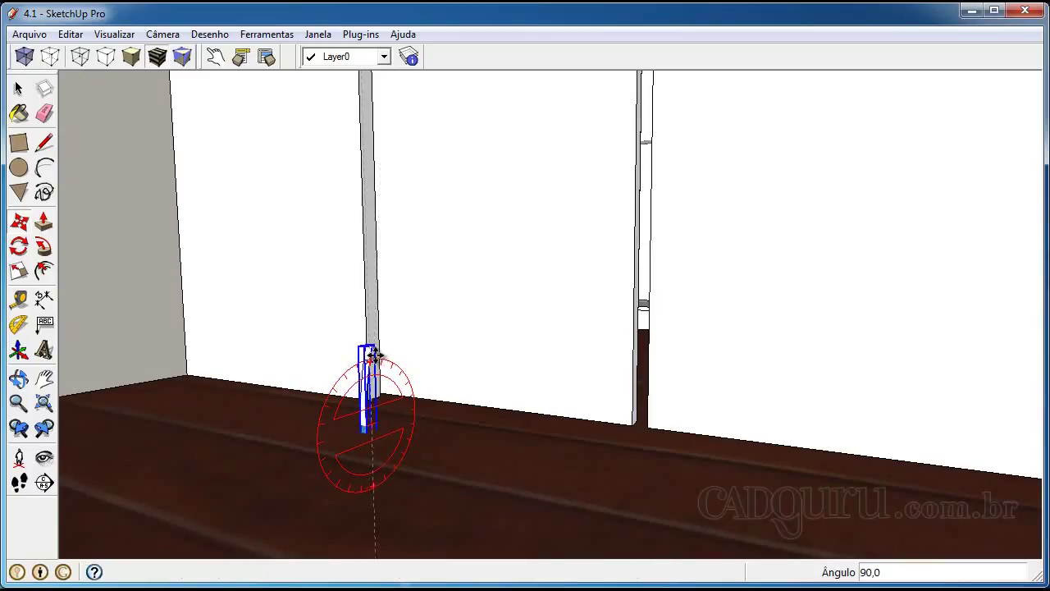
# Move the handle along the red axis onto the first door leaf's face and about 0.4 m along the green axis toward the central gap
pyautogui.press('m')
pyautogui.scroll(1, 375, 355)
pyautogui.scroll(2, 370, 356)
pyautogui.moveTo(370, 356); pyautogui.dragTo(236, 374, button='middle')
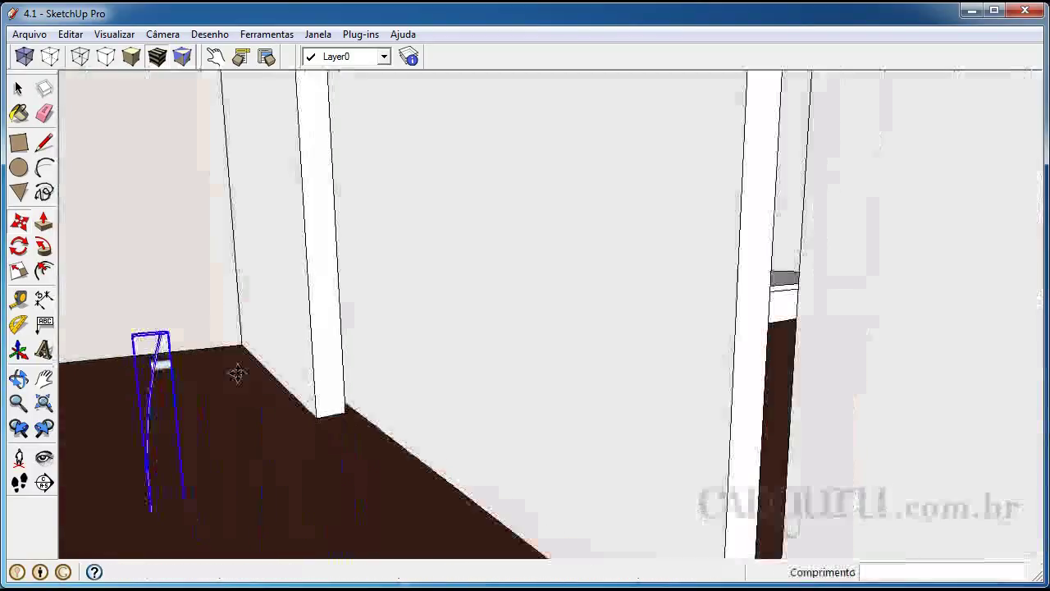
pyautogui.click(172, 366)
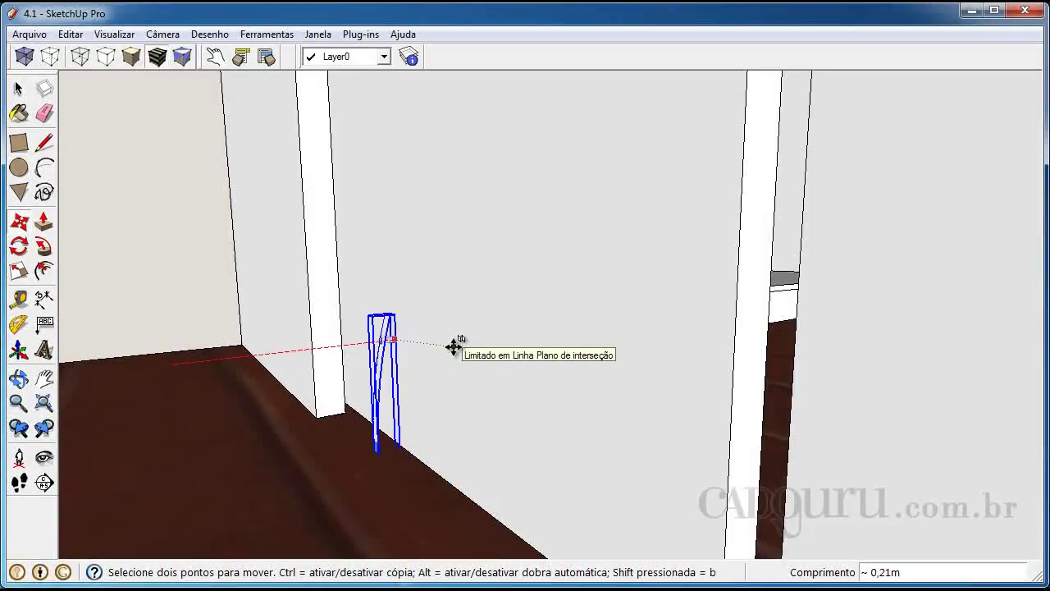
pyautogui.click(391, 316)
pyautogui.click(390, 316)
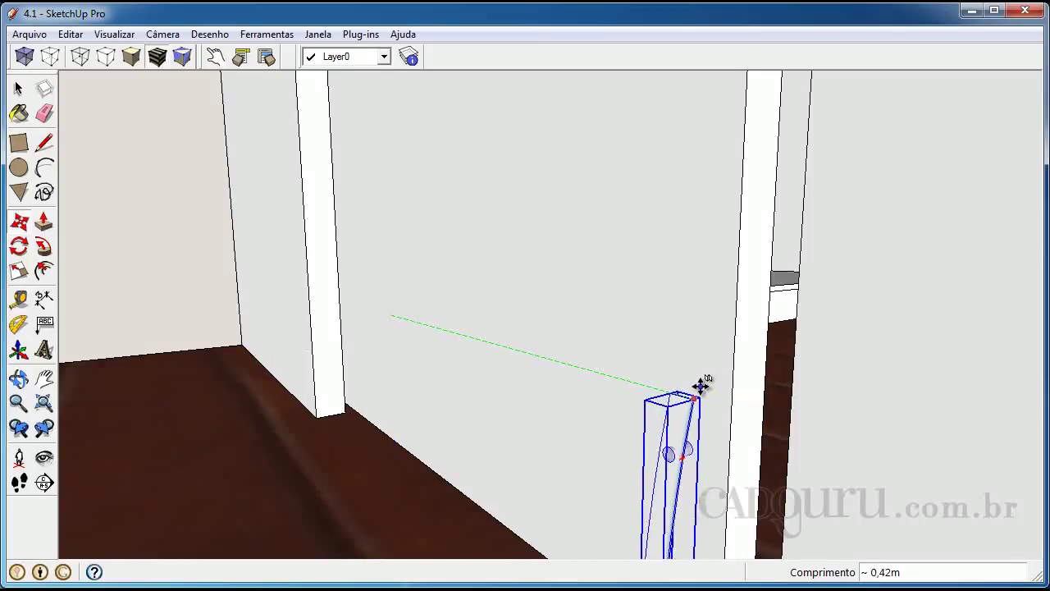
pyautogui.click(675, 402)
# Raise the handle about 1 m vertically along the door leaf, using the height of the drawer band beside it as reference
pyautogui.scroll(-3, 668, 330)
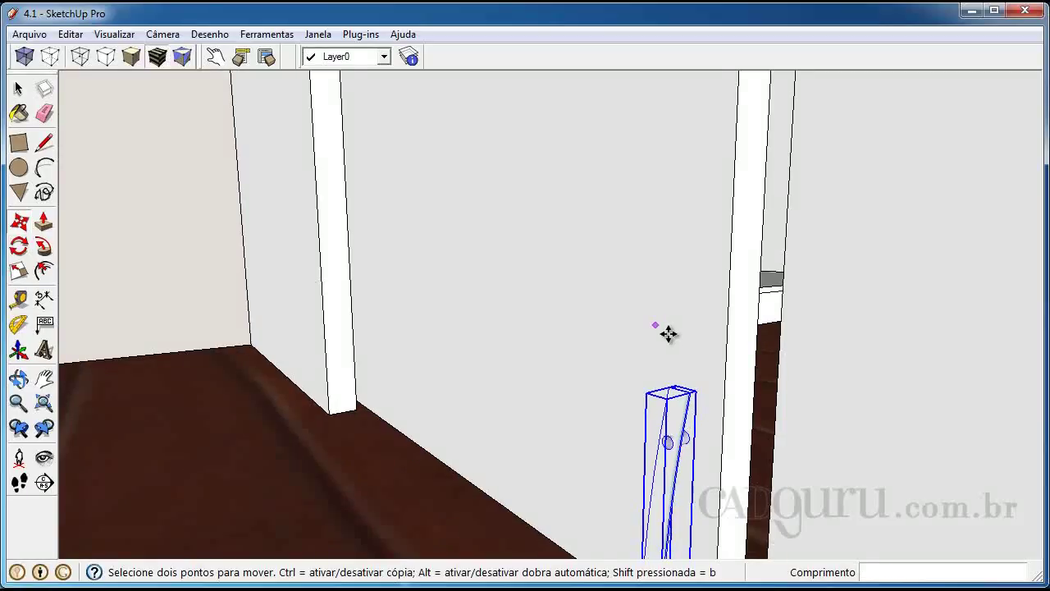
pyautogui.scroll(-3, 668, 333)
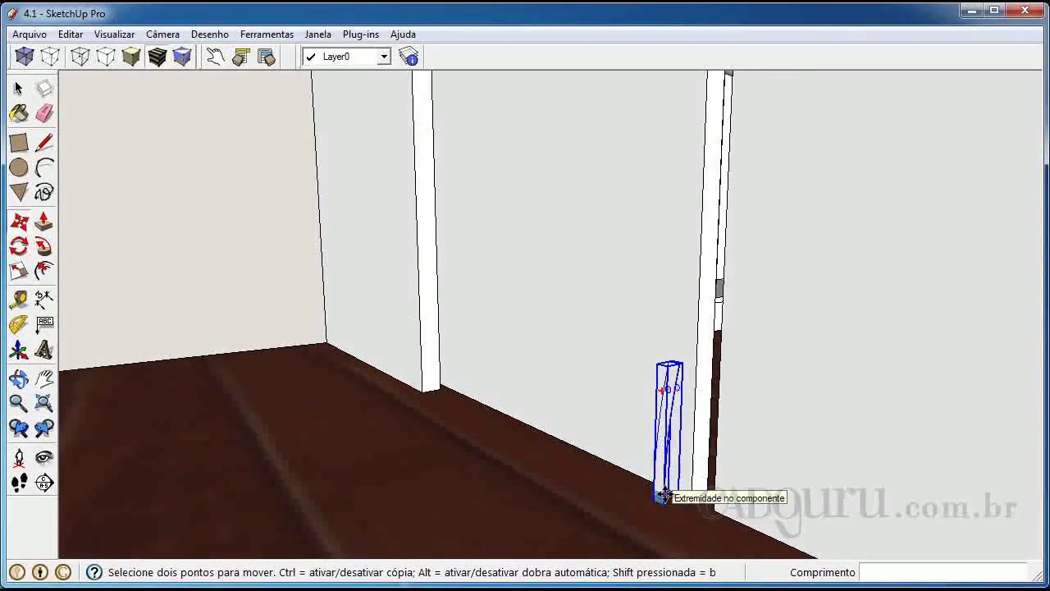
pyautogui.click(699, 383)
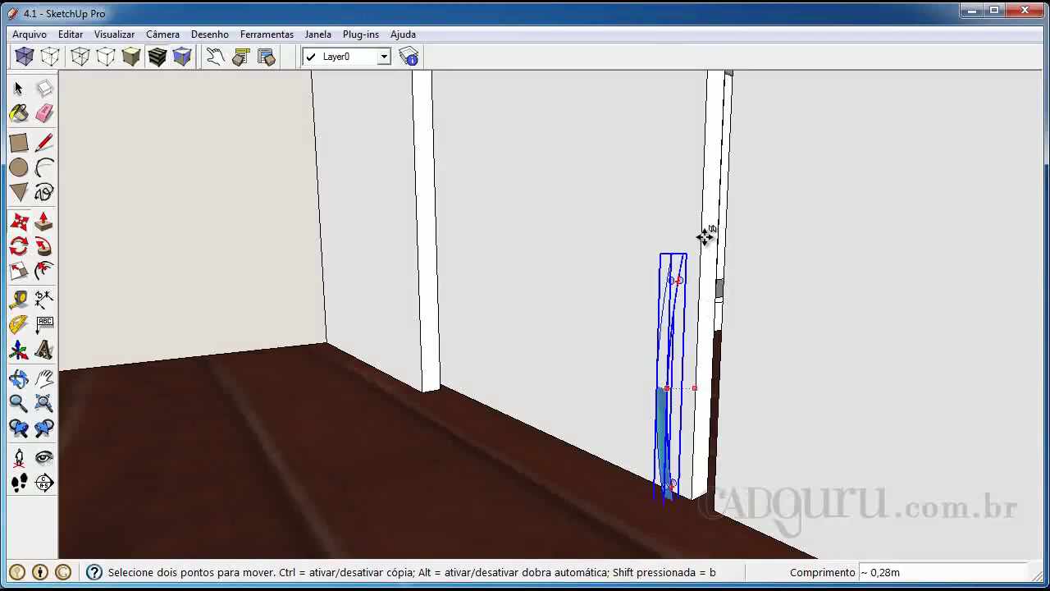
pyautogui.keyDown('shift'); pyautogui.moveTo(704, 403); pyautogui.dragTo(712, 418, button='middle'); pyautogui.keyUp('shift')
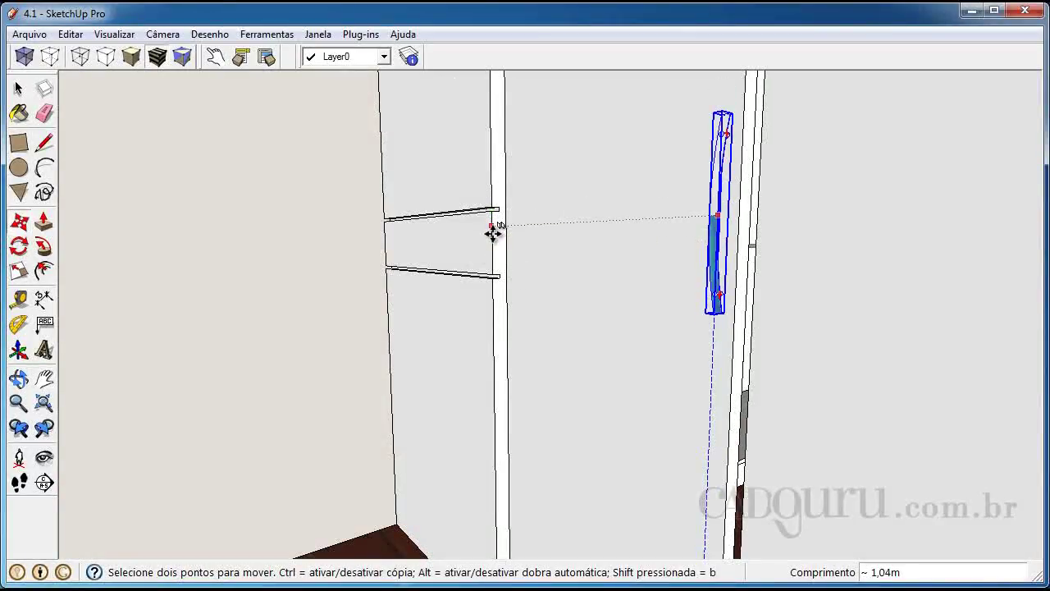
pyautogui.click(546, 268)
# Copy the handle about 0.08 m along the green axis across the central gap onto the other door leaf
pyautogui.moveTo(547, 267); pyautogui.dragTo(631, 356, button='middle')
pyautogui.keyDown('shift'); pyautogui.moveTo(619, 436); pyautogui.dragTo(620, 436, button='middle'); pyautogui.keyUp('shift')
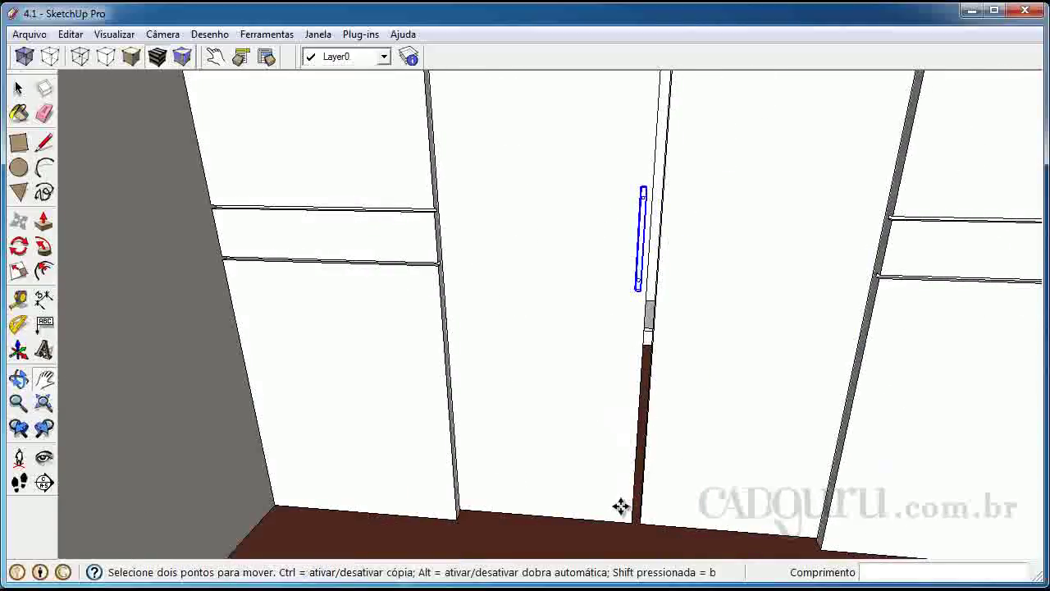
pyautogui.click(619, 507)
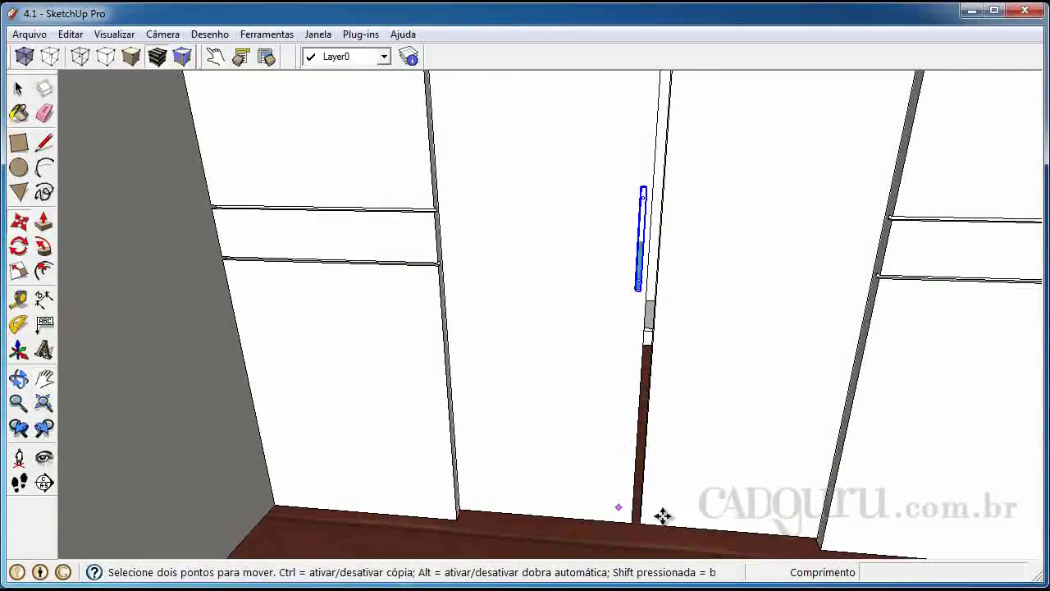
pyautogui.press('ctrl')
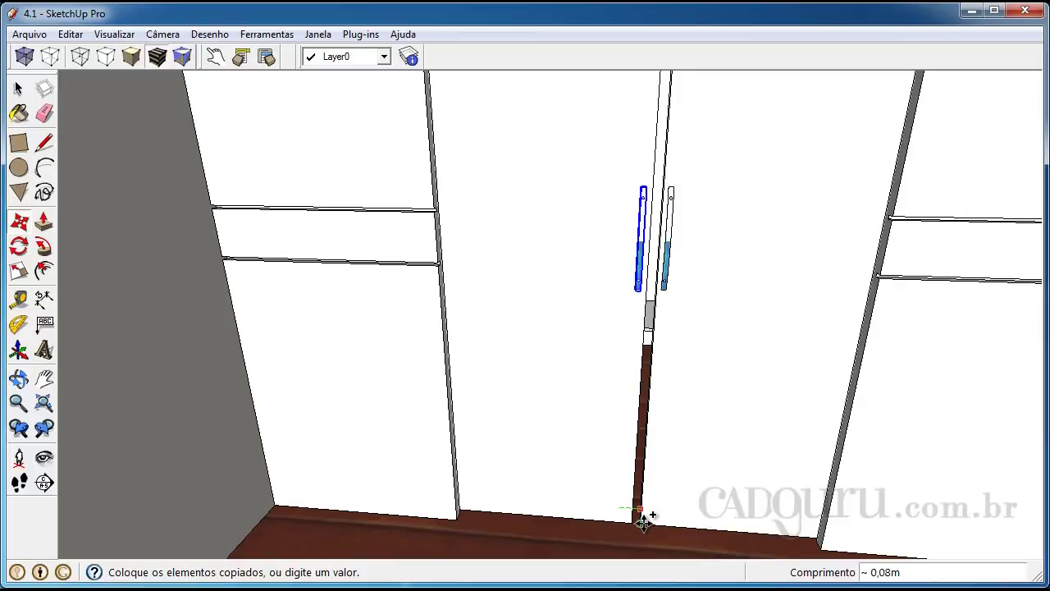
pyautogui.scroll(3, 662, 515)
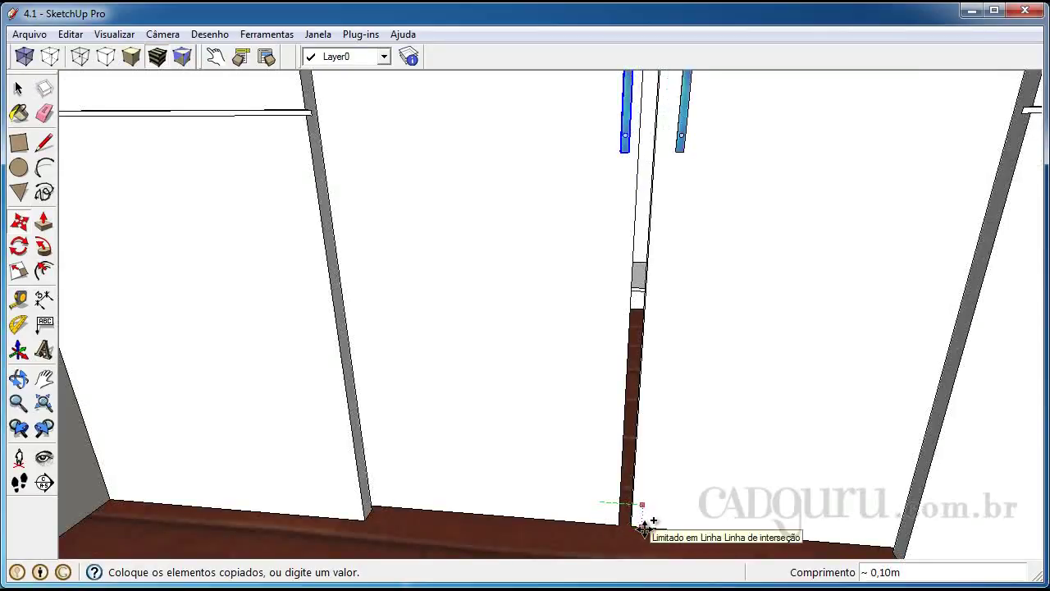
pyautogui.click(644, 439)
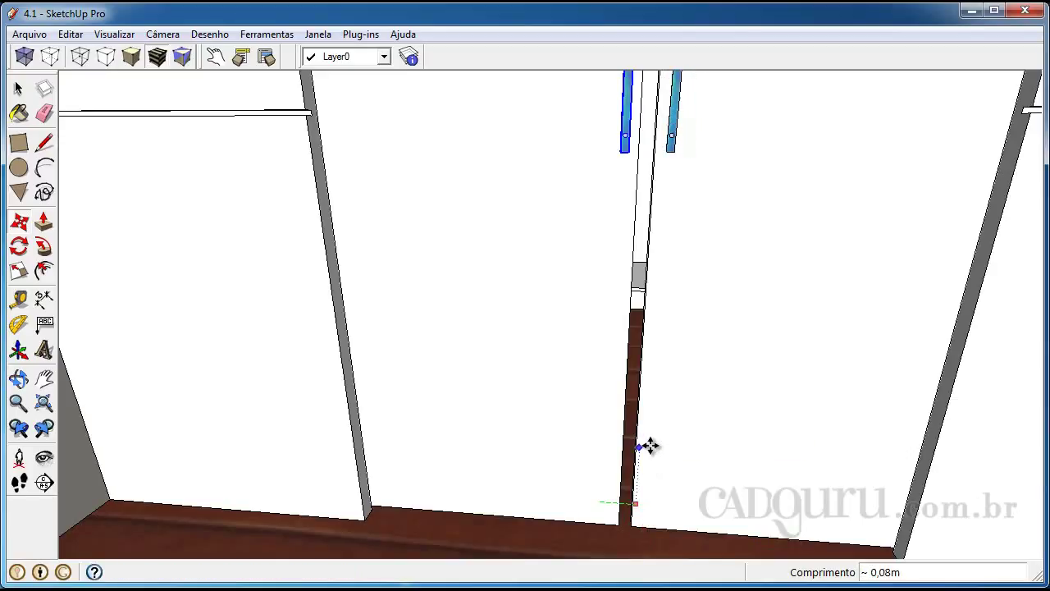
# Group the copied handle together with the door leaf it sits on
pyautogui.scroll(-2, 648, 445)
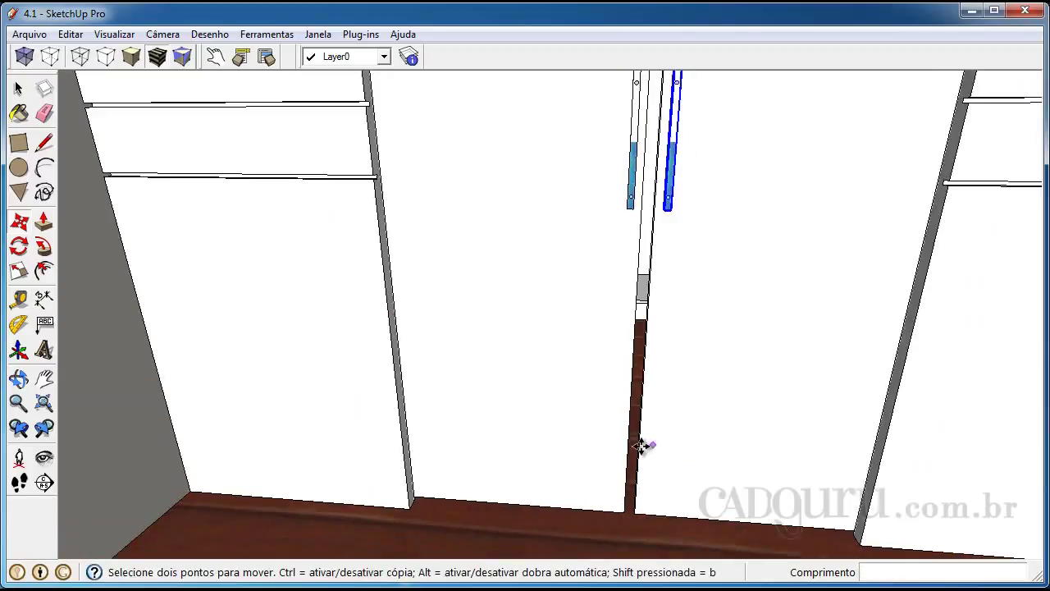
pyautogui.scroll(-3, 646, 446)
pyautogui.scroll(-1, 648, 394)
pyautogui.scroll(1, 675, 394)
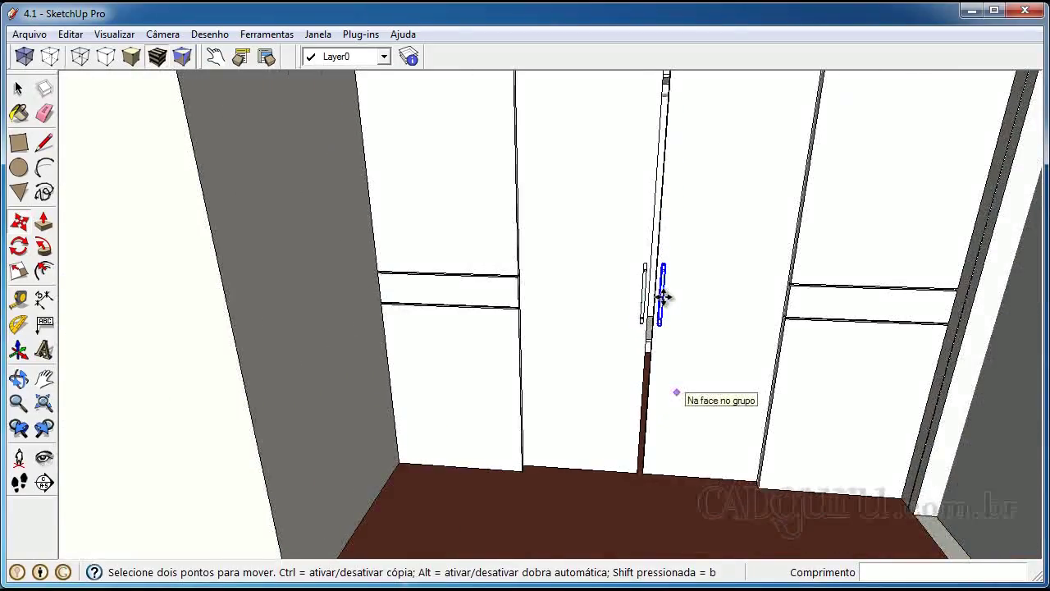
pyautogui.press('space')
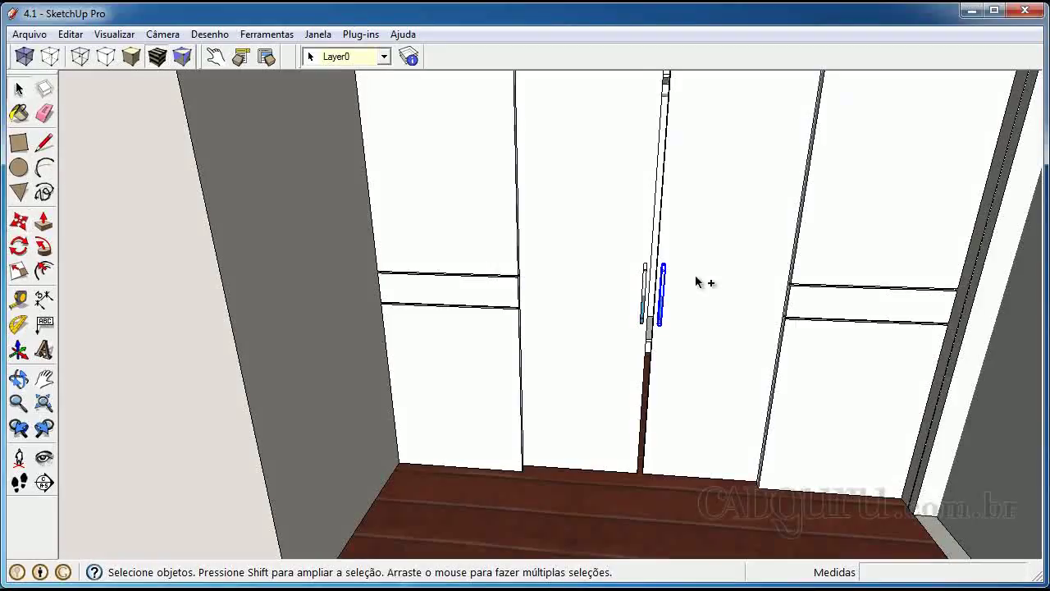
pyautogui.click(696, 282)
pyautogui.rightClick(698, 280)
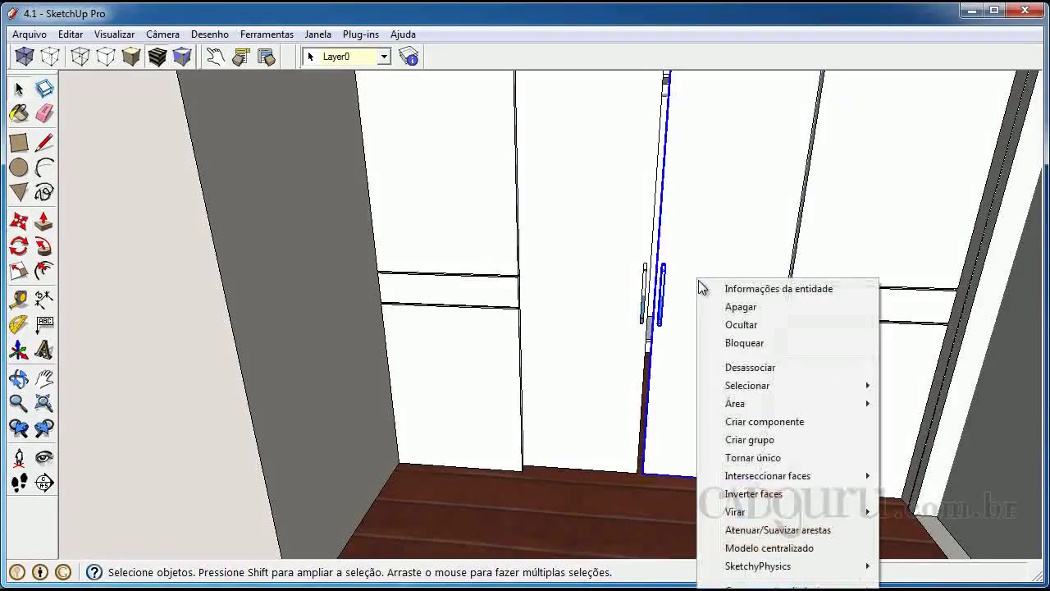
pyautogui.click(749, 439)
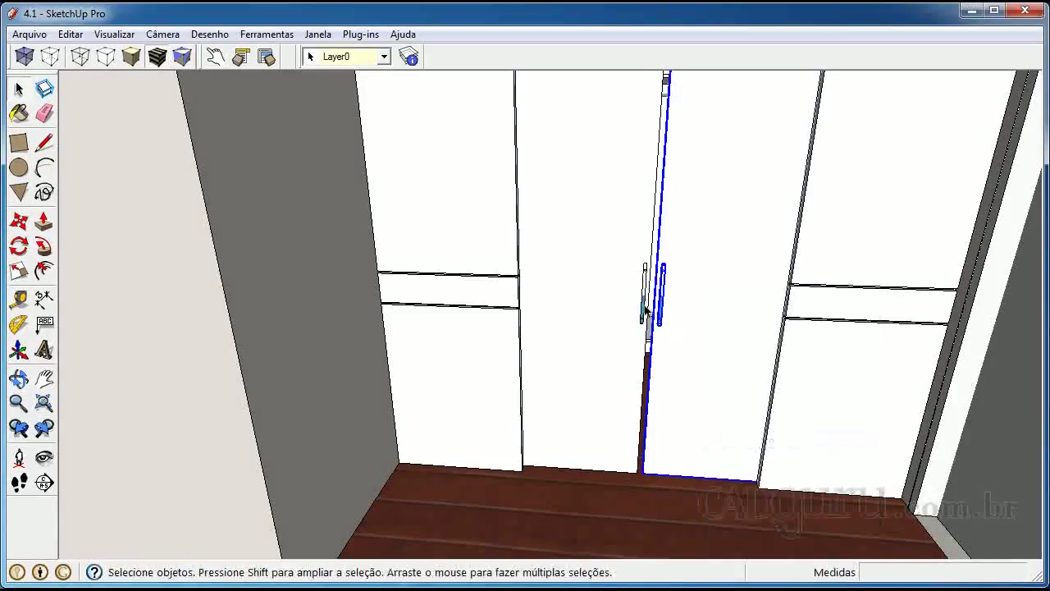
# Group the original handle together with the first door leaf
pyautogui.click(645, 309)
pyautogui.keyDown('shift'); pyautogui.click(574, 290); pyautogui.keyUp('shift')
pyautogui.rightClick(574, 290)
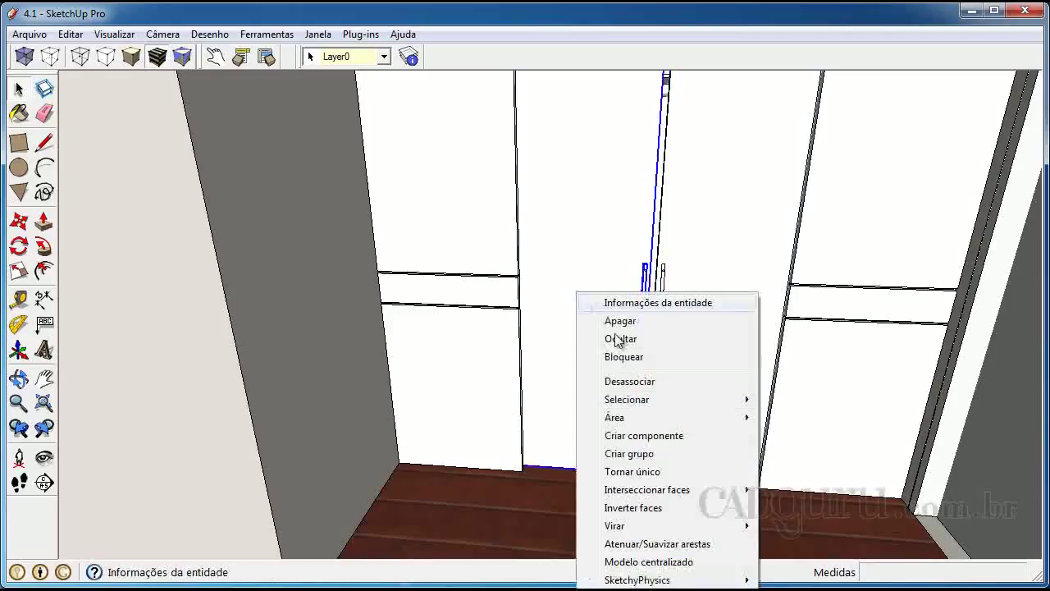
pyautogui.click(649, 456)
pyautogui.scroll(-2, 656, 467)
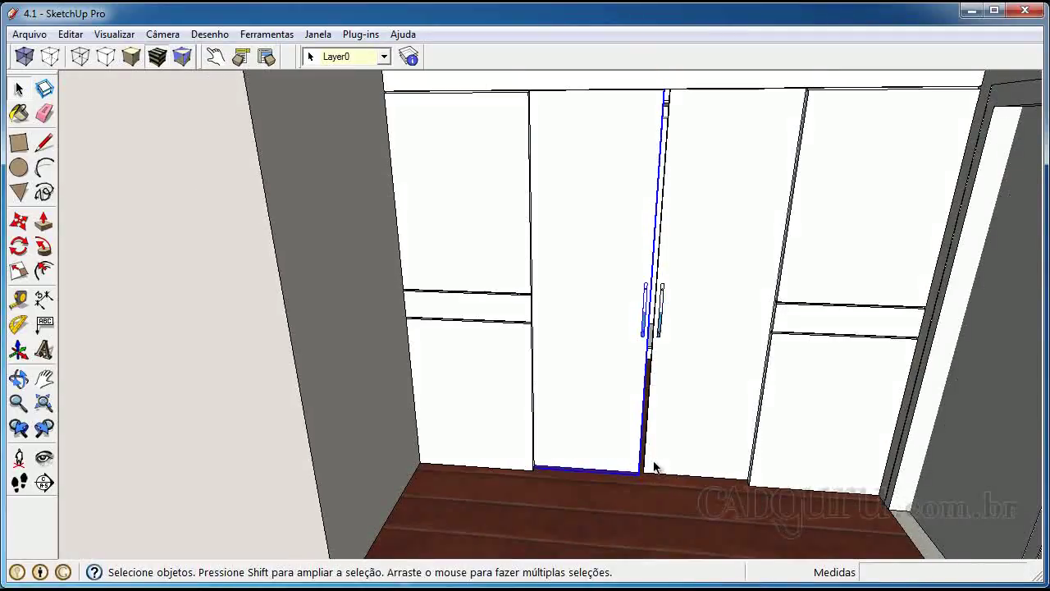
pyautogui.moveTo(654, 432); pyautogui.dragTo(535, 422, button='middle')
pyautogui.scroll(-1, 535, 419)
pyautogui.scroll(-1, 535, 419)
pyautogui.moveTo(562, 351); pyautogui.dragTo(566, 361, button='middle')
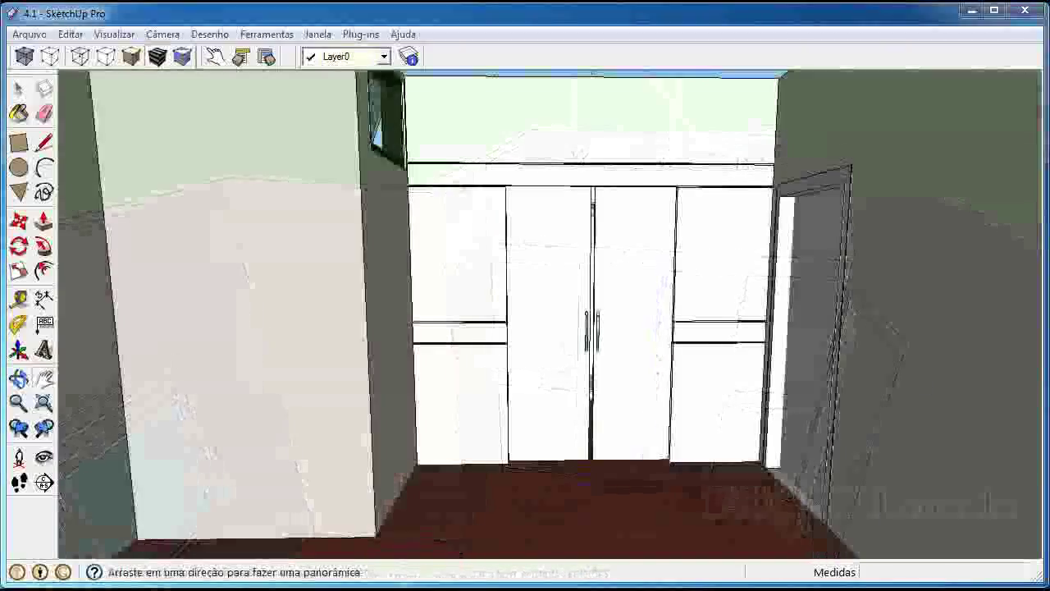